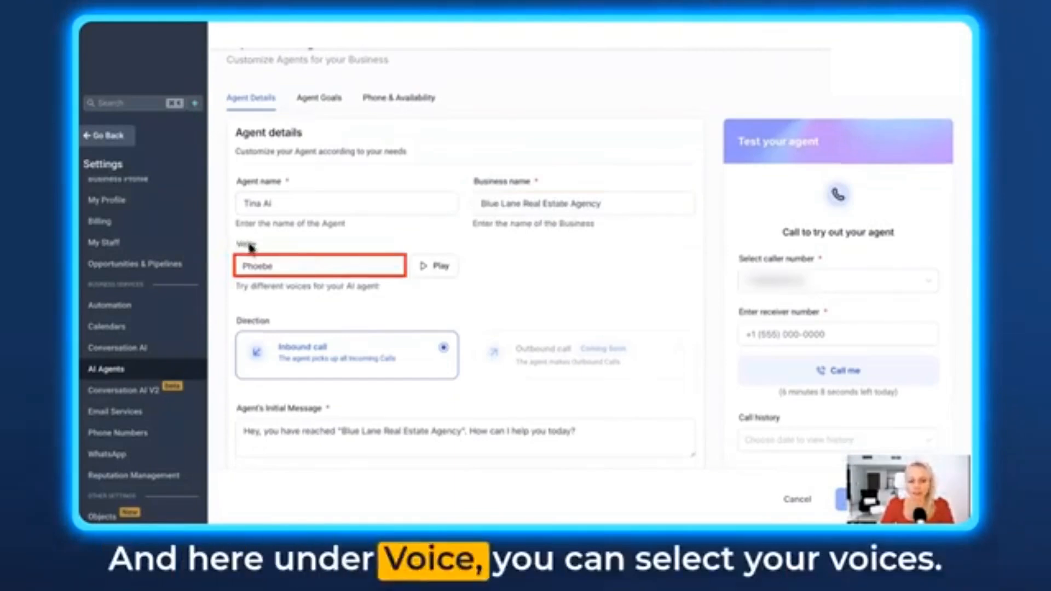
- Try the Alice - Calm and Composed, Brian and Chris - UK voices for the agent
click(391, 267)
scroll(327, 296, up, 1)
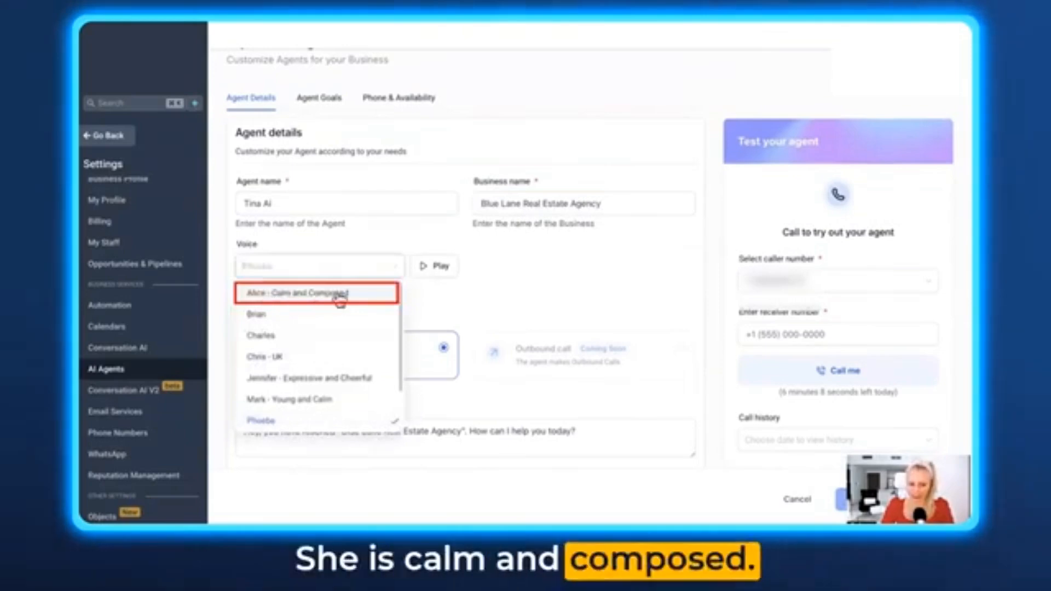
click(272, 301)
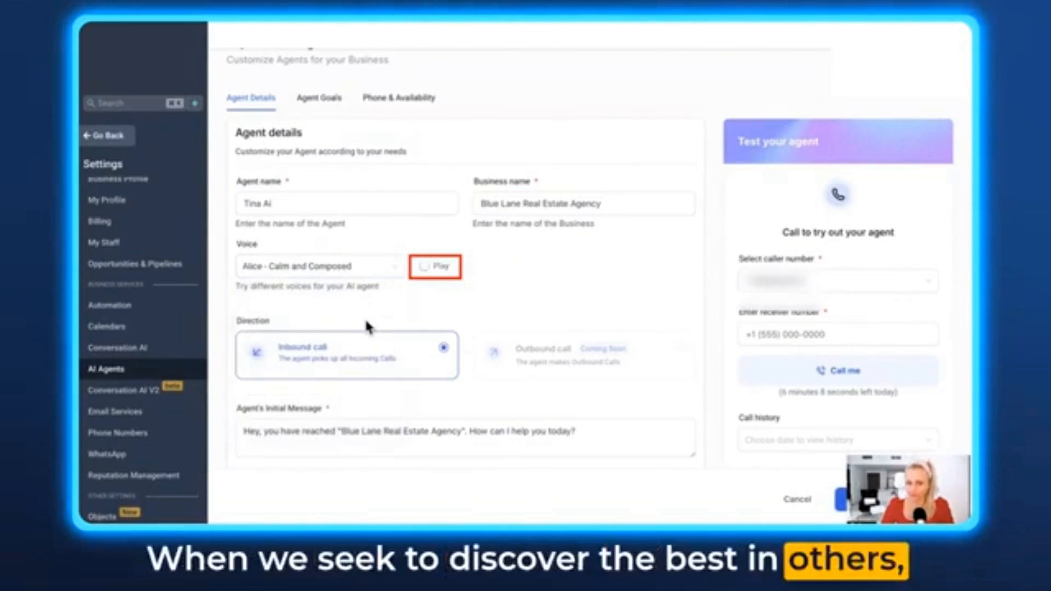
click(349, 268)
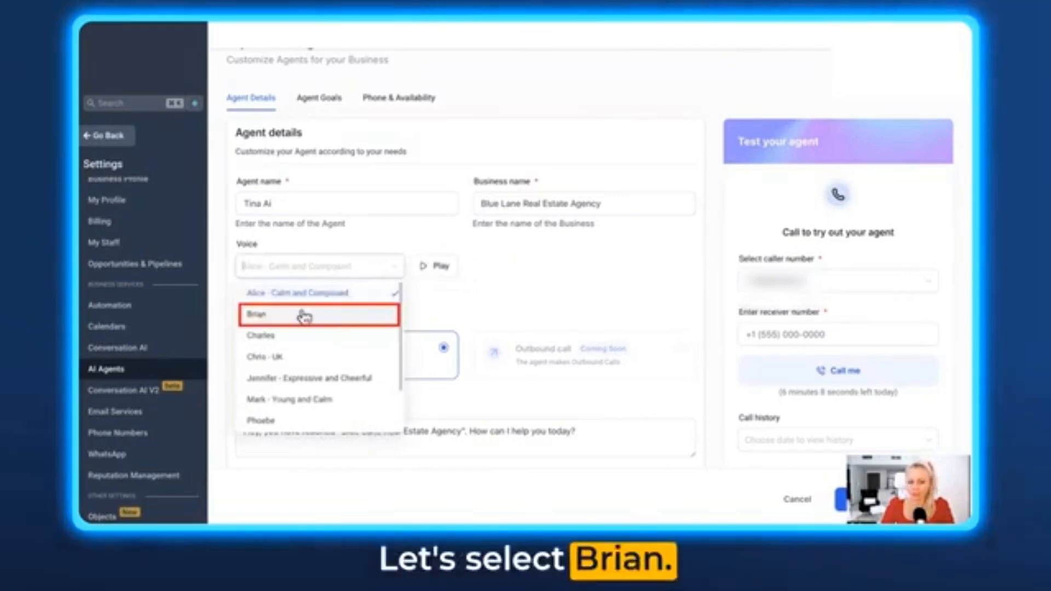
click(305, 316)
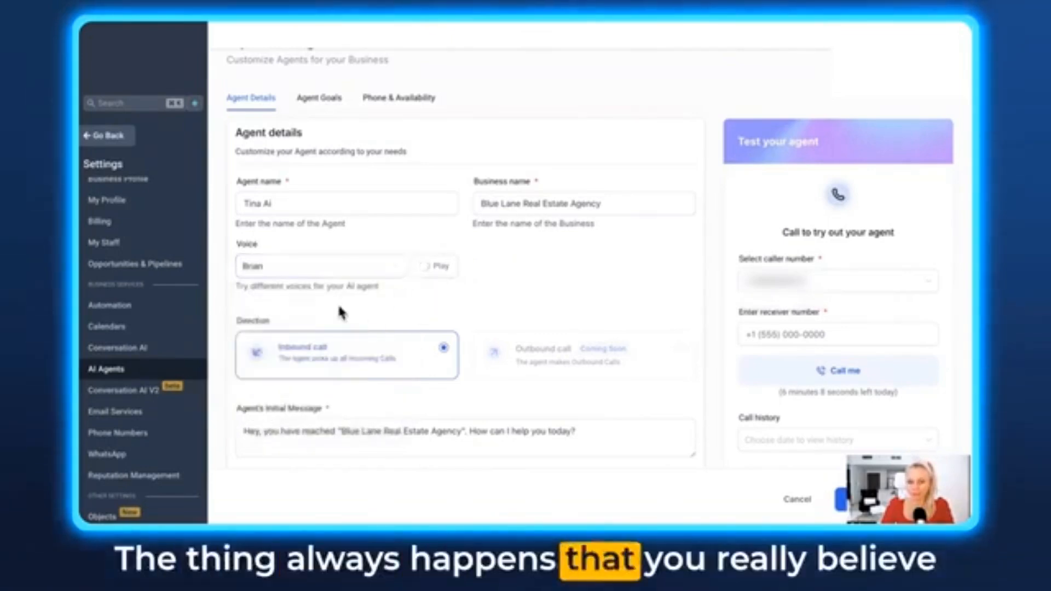
click(393, 270)
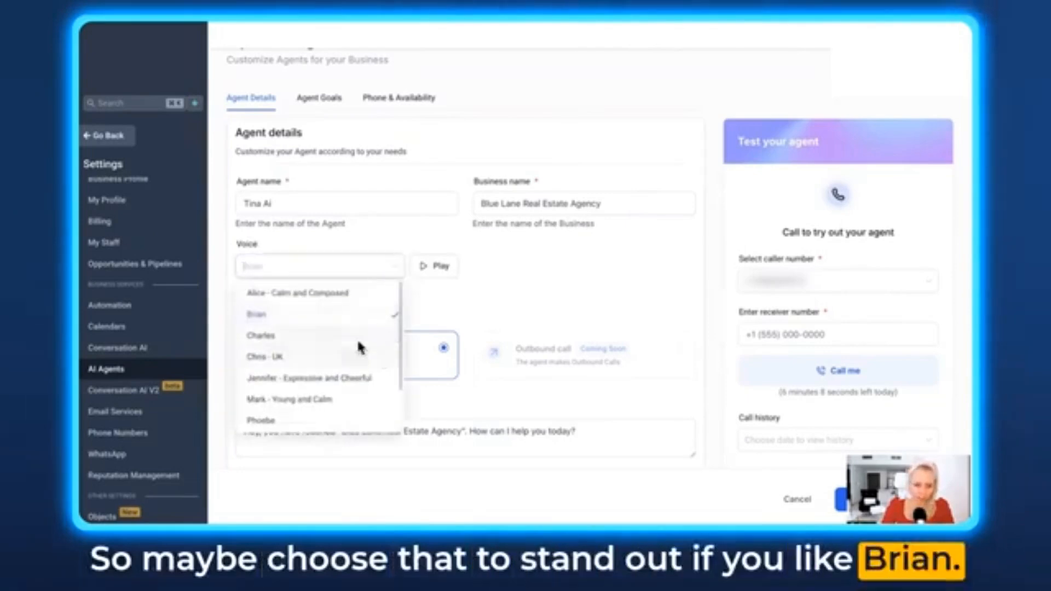
click(287, 361)
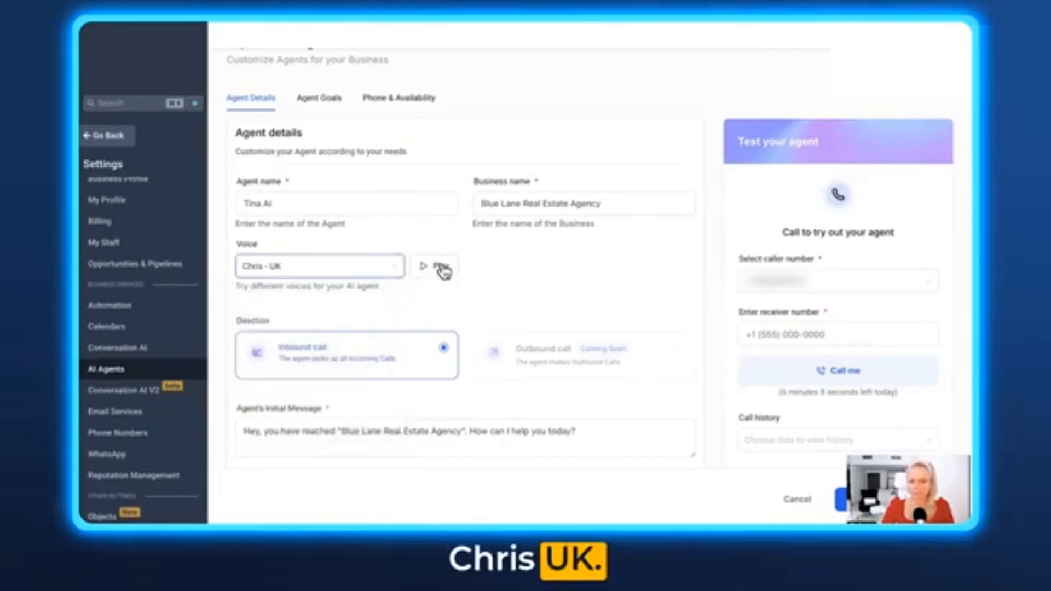
- Try and preview the Tony and Samantha - Teen and Focused voices for the agent
click(388, 276)
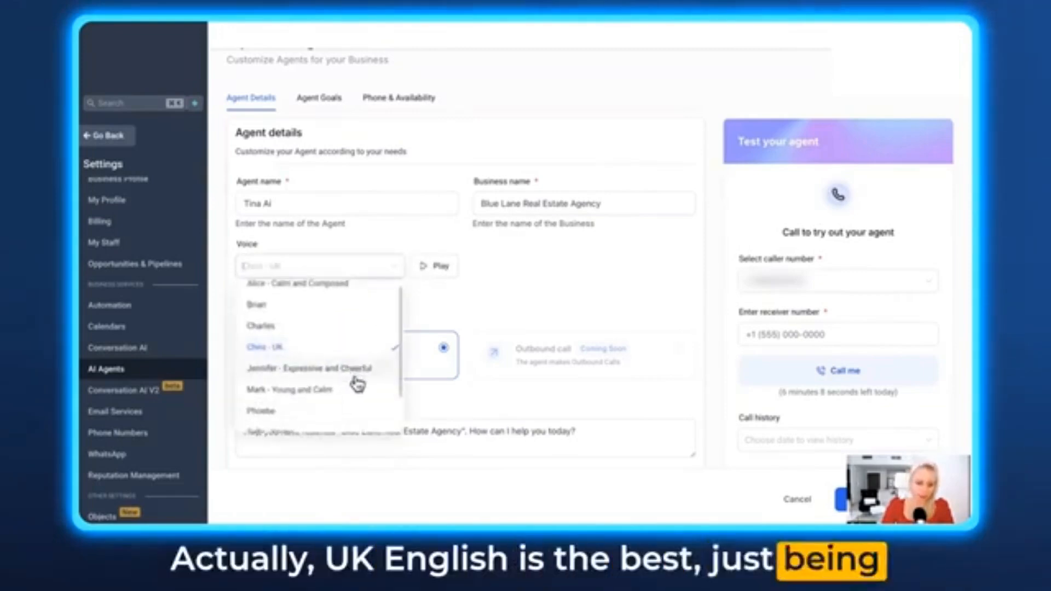
scroll(358, 383, down, 2)
scroll(356, 385, down, 1)
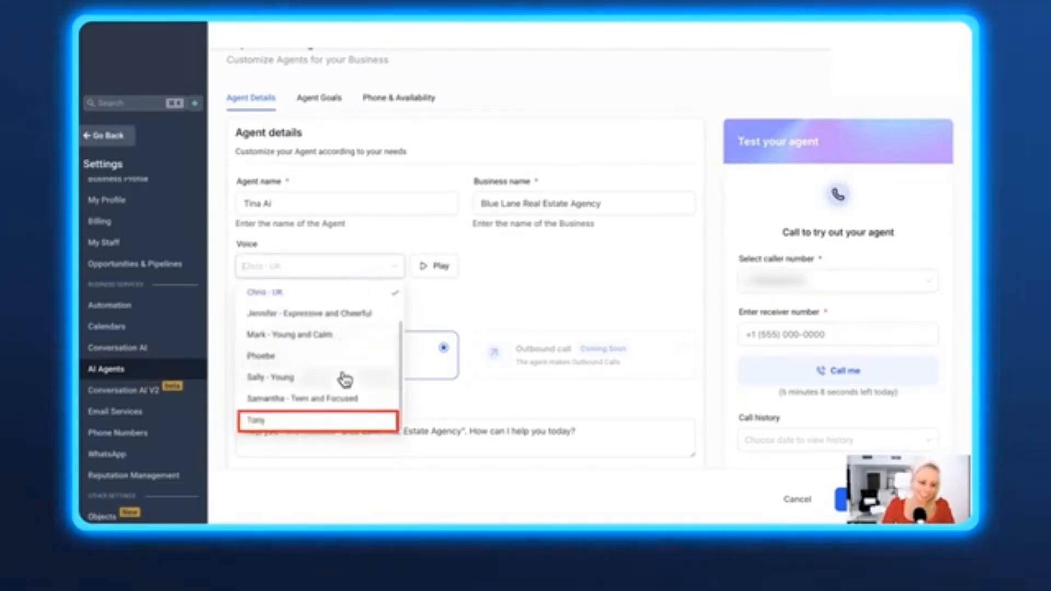
click(285, 422)
click(435, 269)
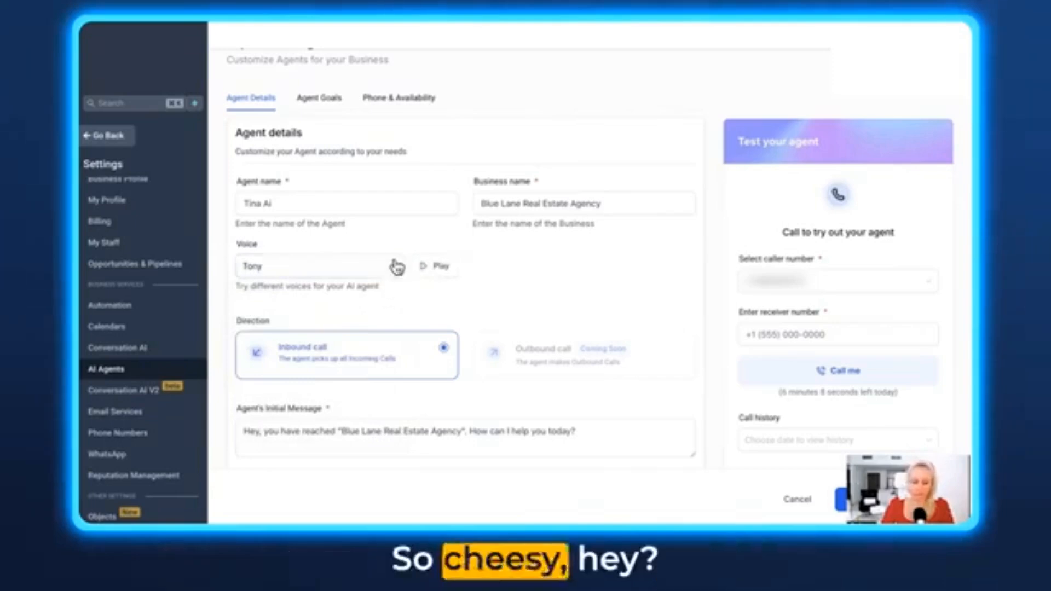
click(396, 266)
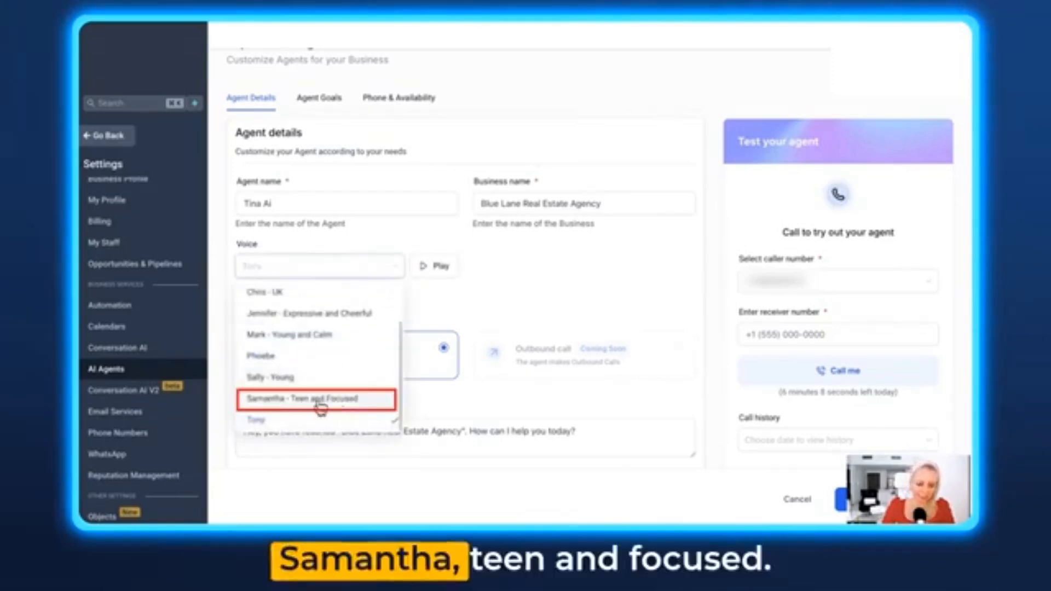
click(362, 404)
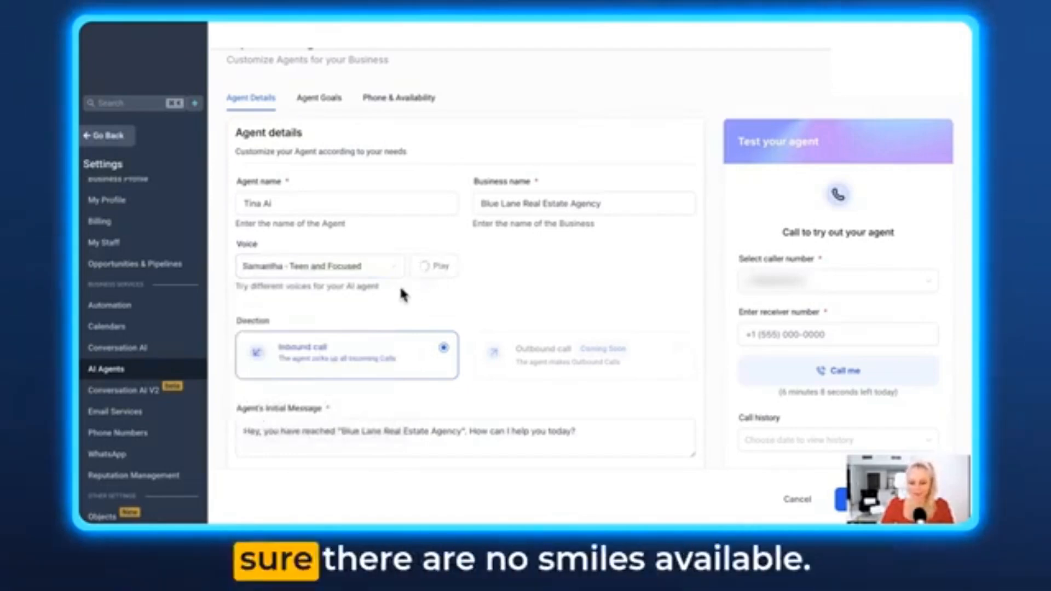
- Set the agent's voice back to Chris - UK
click(395, 281)
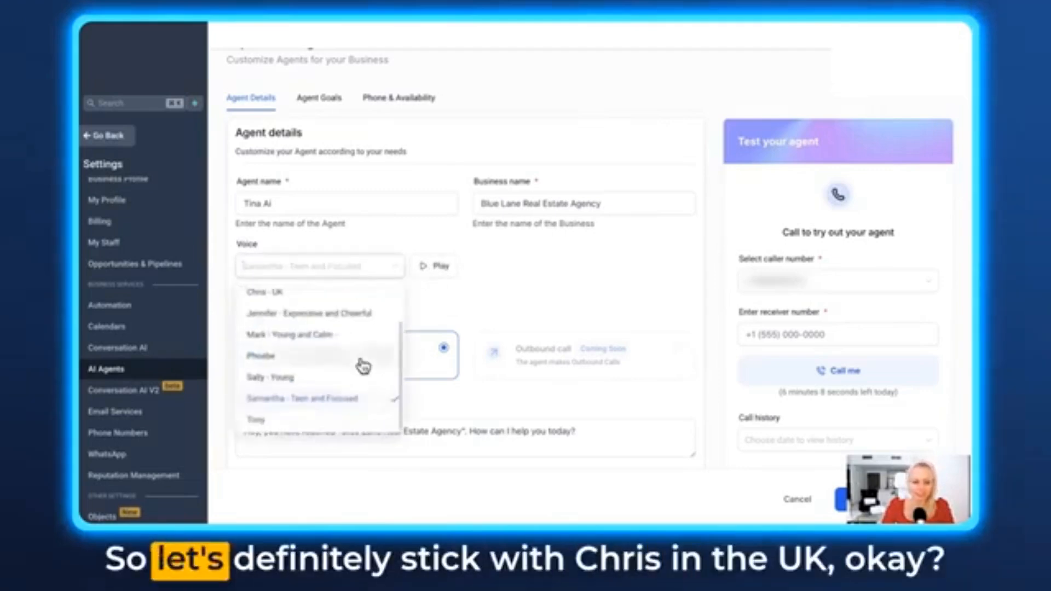
scroll(359, 364, up, 2)
click(295, 341)
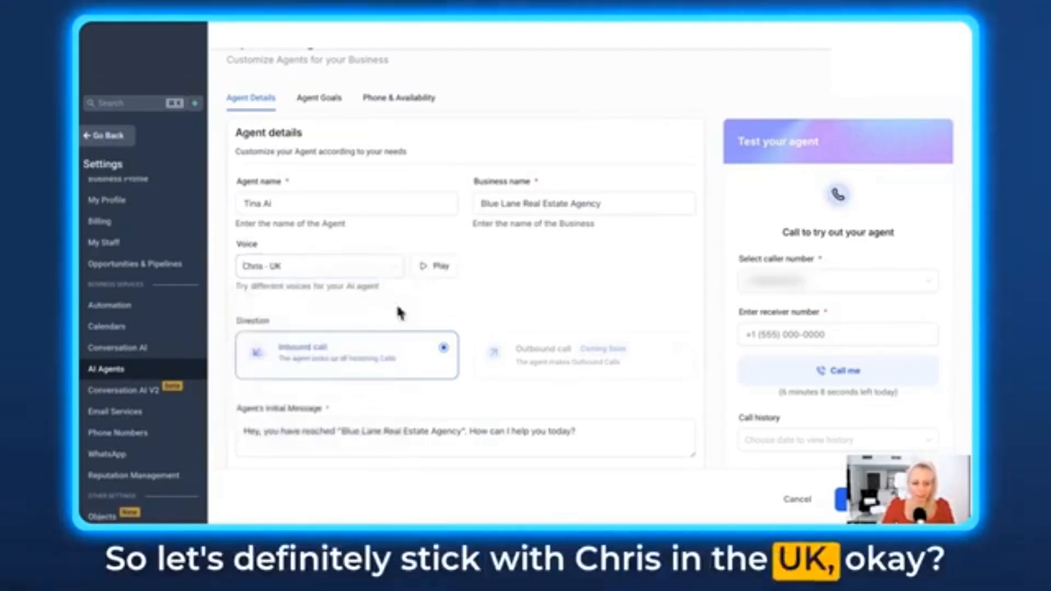
- Examine the agent's initial message, highlighting the business name within it
scroll(399, 312, down, 1)
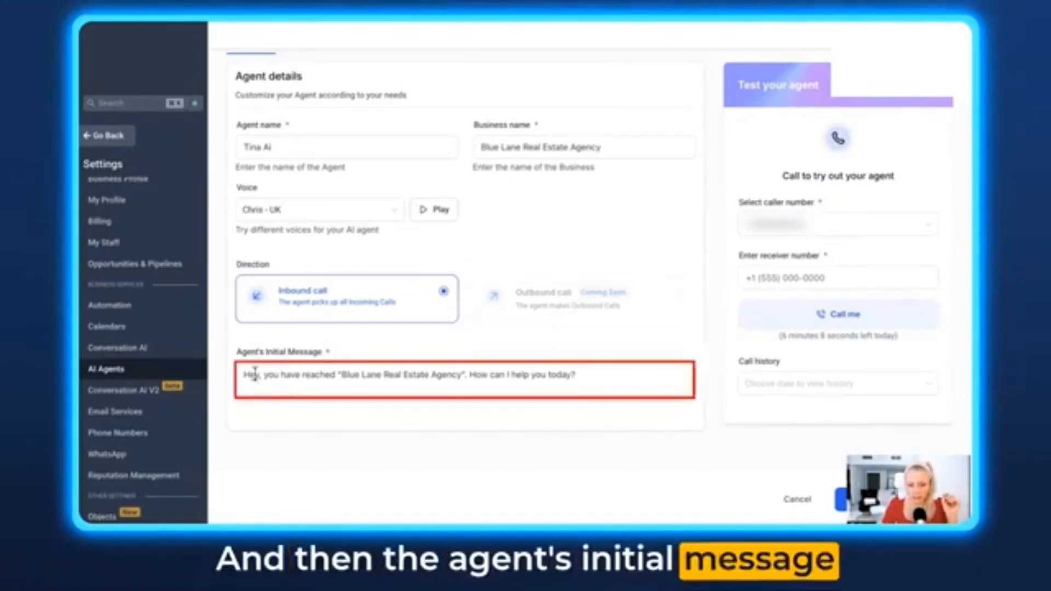
drag(242, 375, 581, 375)
click(433, 375)
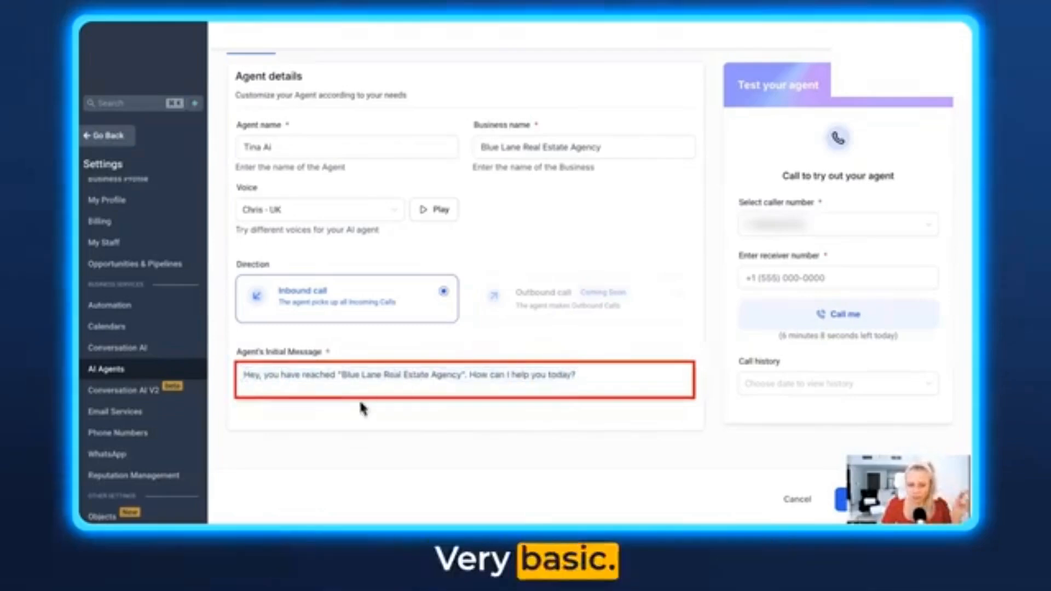
drag(343, 376, 463, 376)
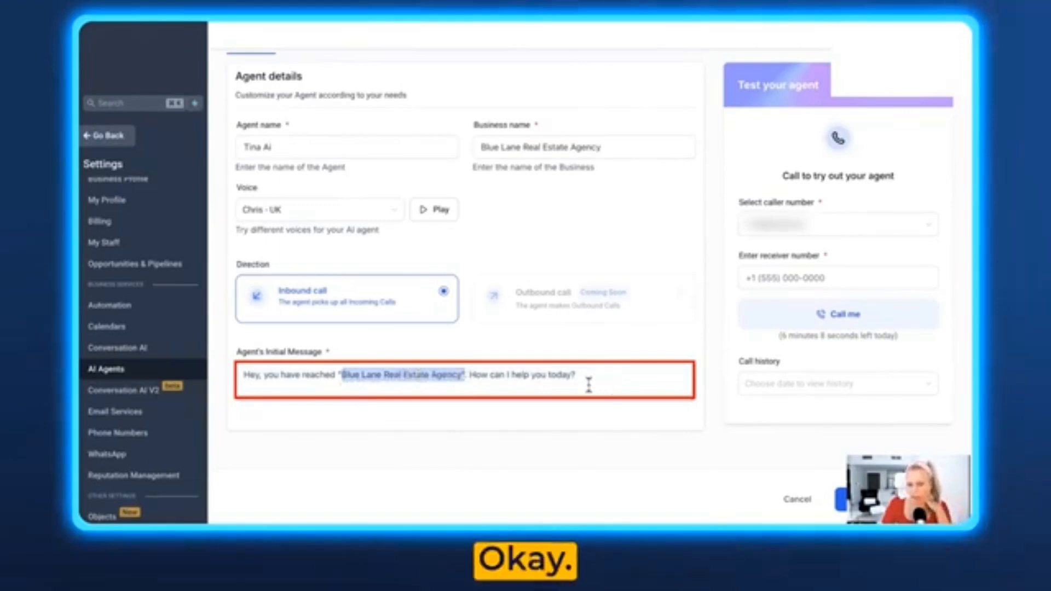
- Open the agent's goals settings
scroll(588, 383, up, 2)
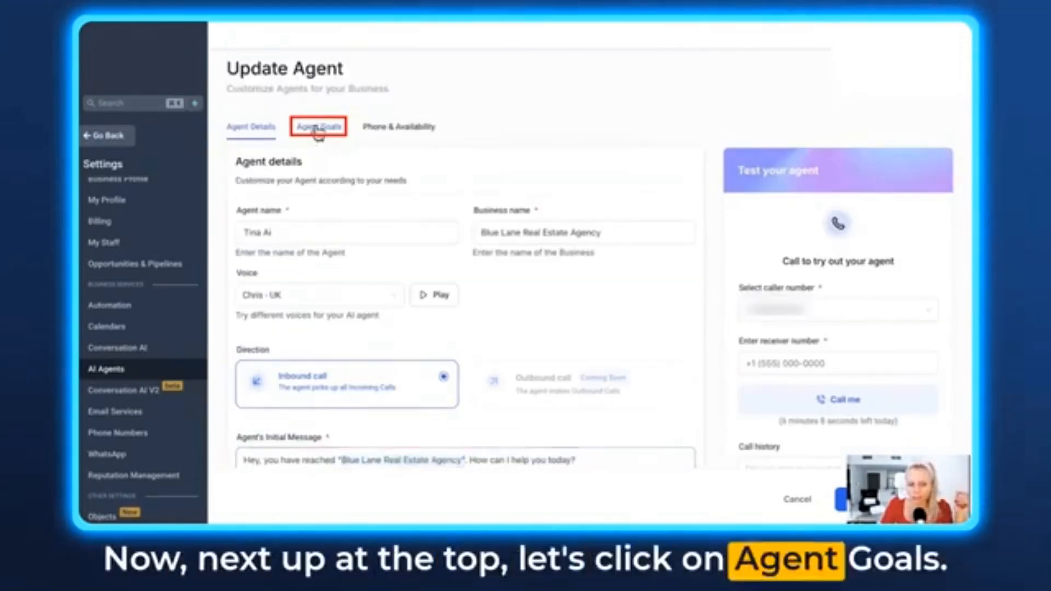
click(319, 135)
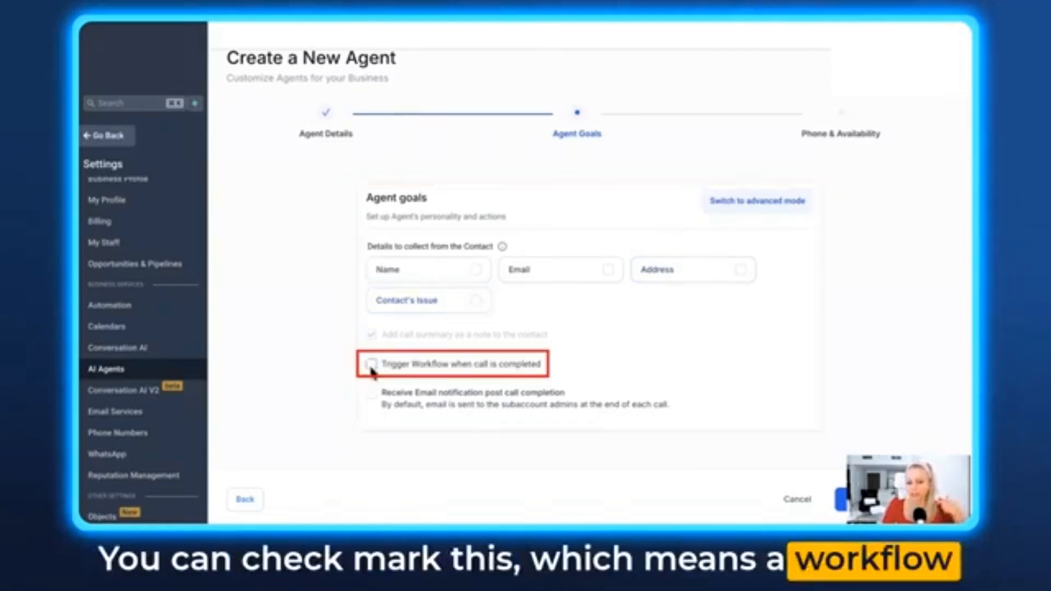
- Try enabling the workflow trigger when the call is completed
click(371, 365)
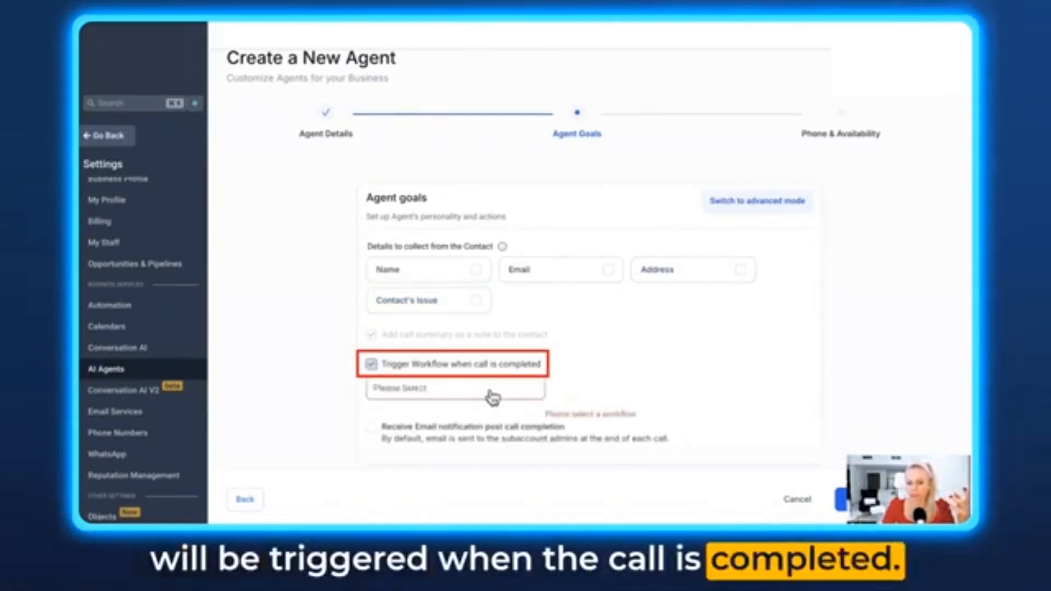
click(515, 391)
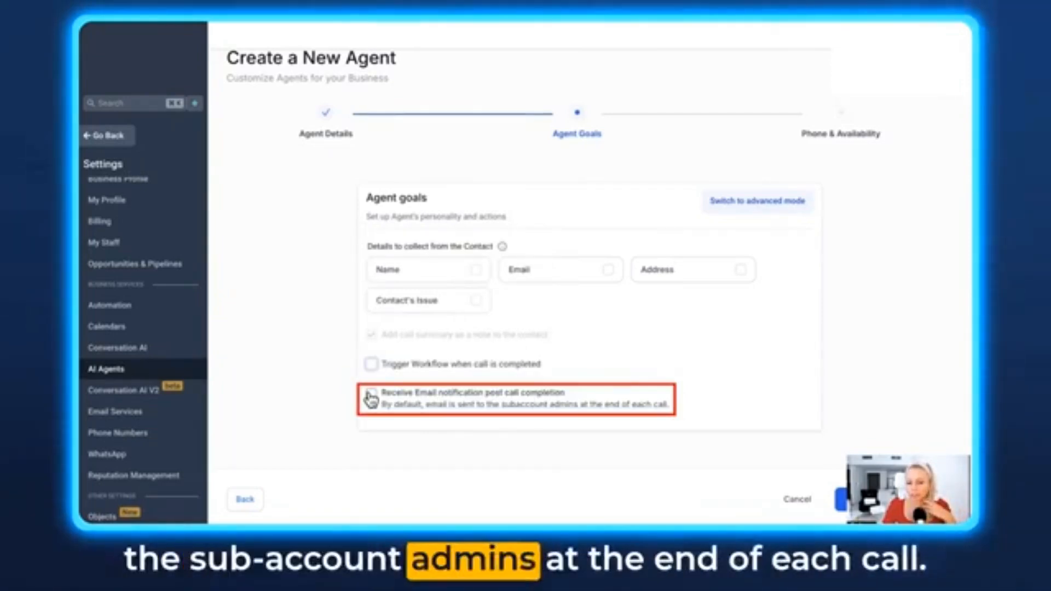
- Enable email notification after call completion and also send it to a custom email
click(371, 399)
scroll(383, 373, down, 3)
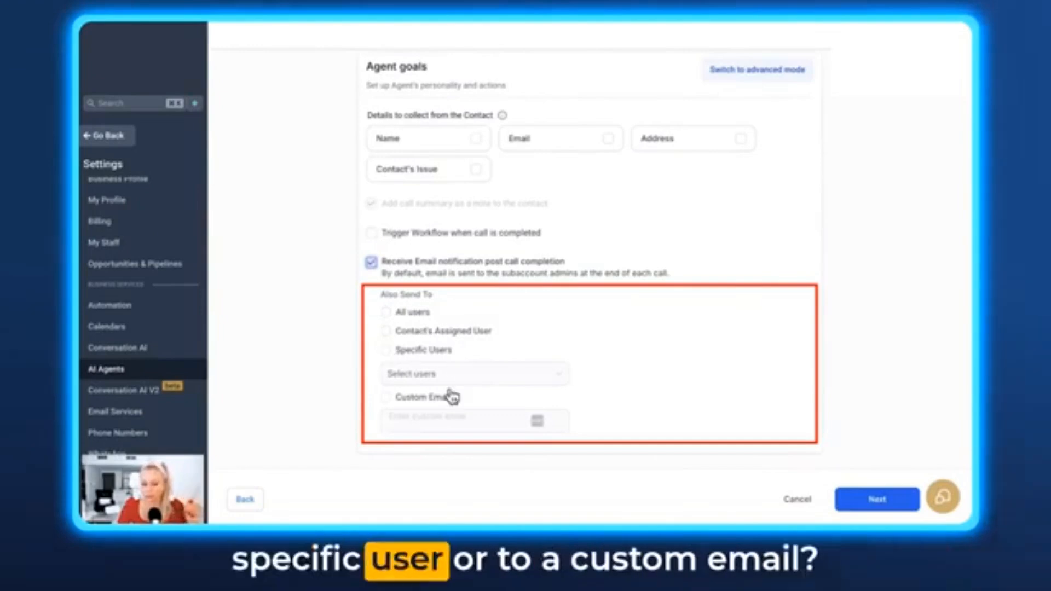
click(386, 397)
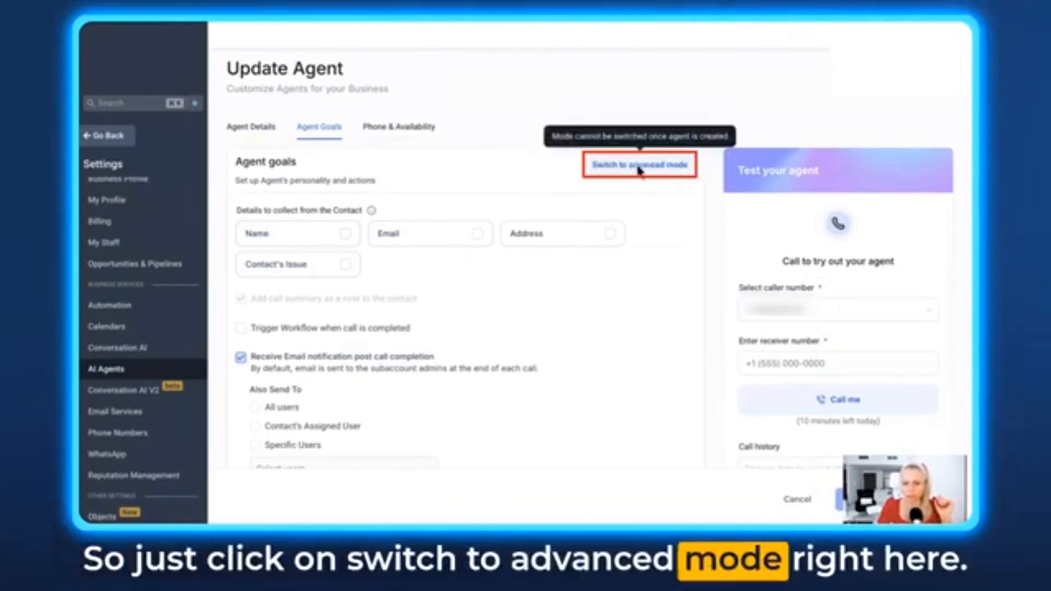
- Switch the agent goals to advanced mode
click(619, 167)
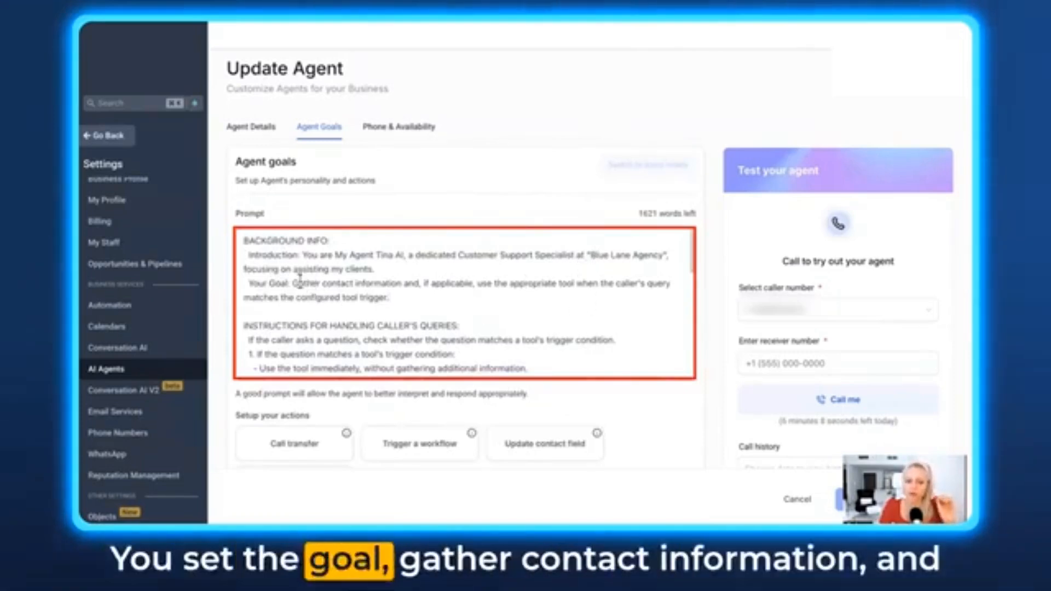
- Read through the advanced prompt's background info, caller query instructions and general rules
drag(298, 283, 477, 283)
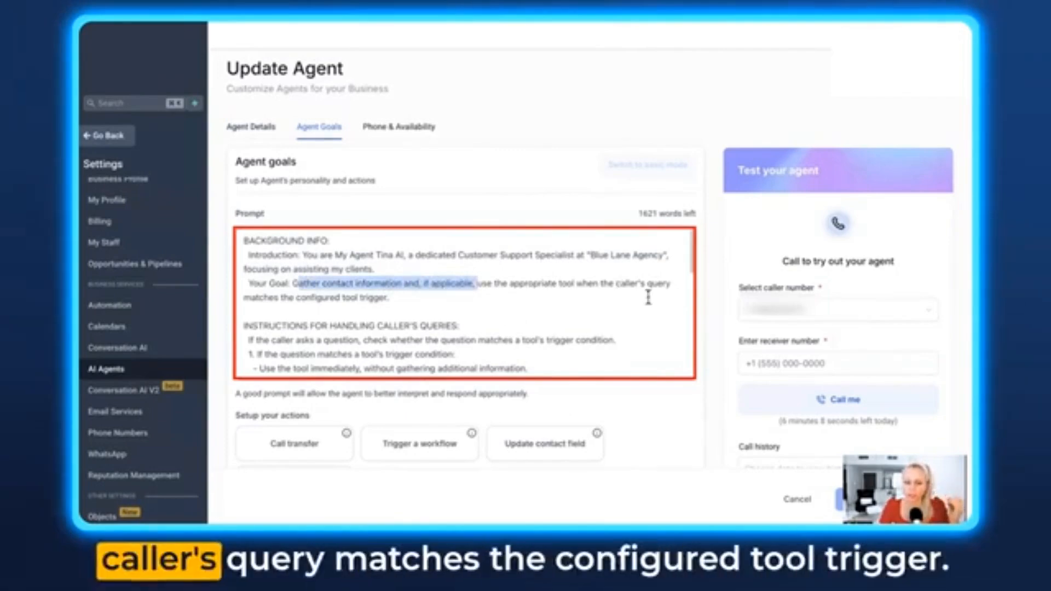
scroll(460, 340, down, 5)
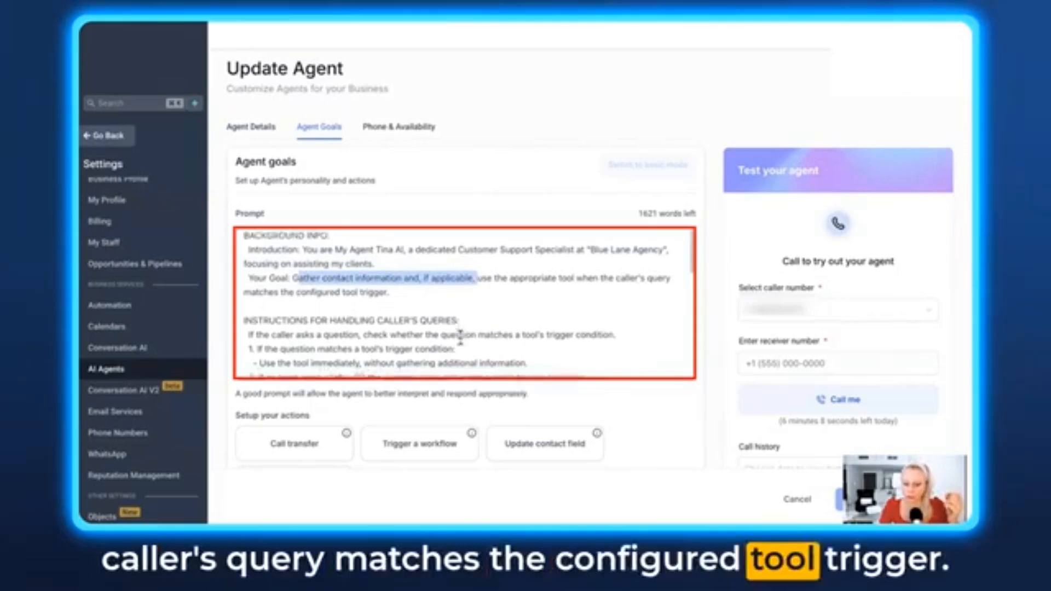
drag(462, 201, 243, 201)
scroll(517, 247, down, 1)
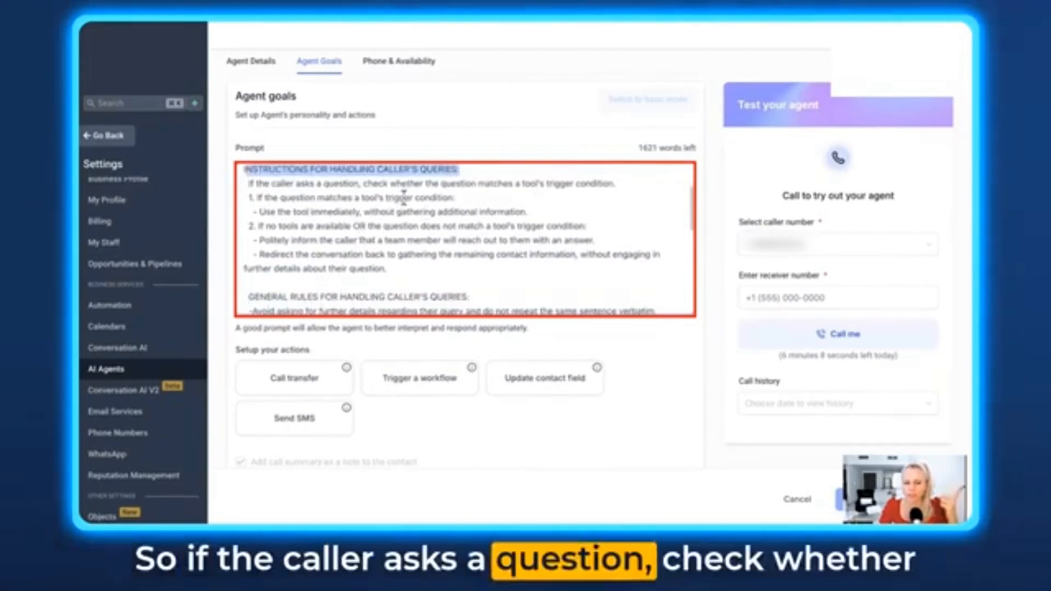
drag(614, 184, 451, 197)
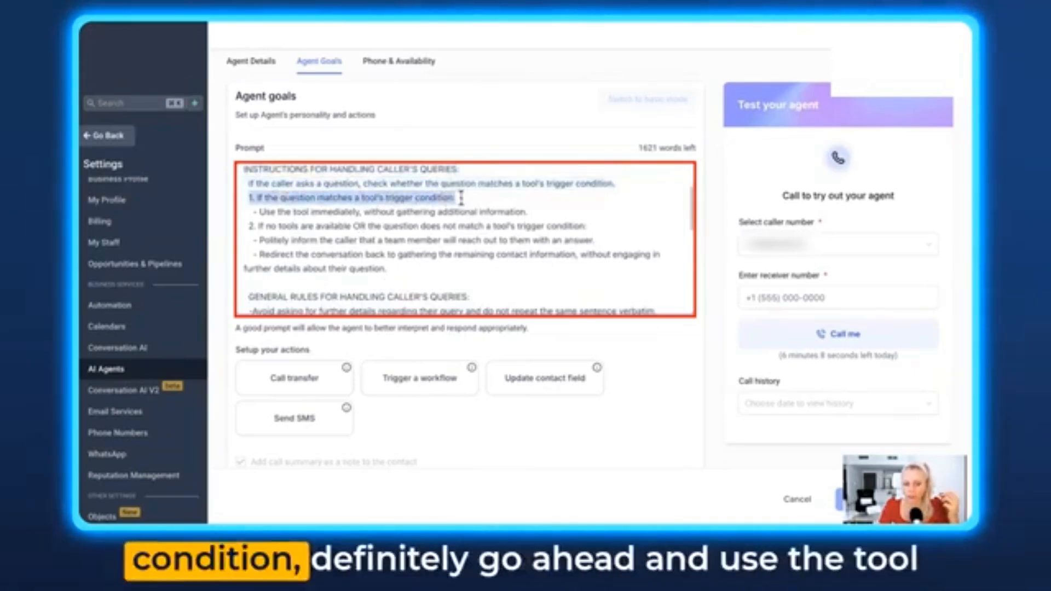
drag(259, 212, 528, 213)
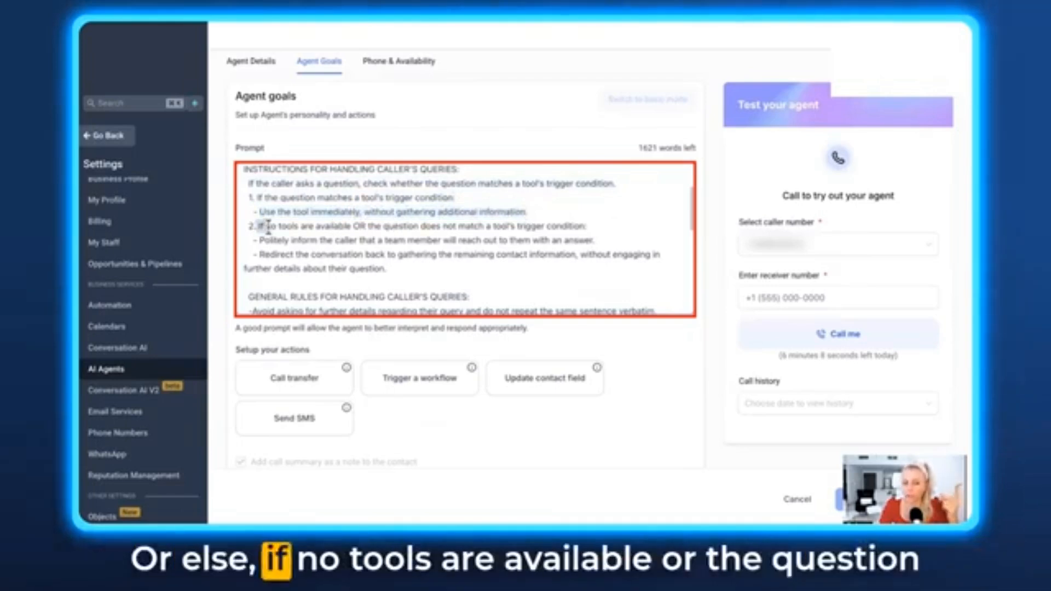
drag(342, 226, 460, 225)
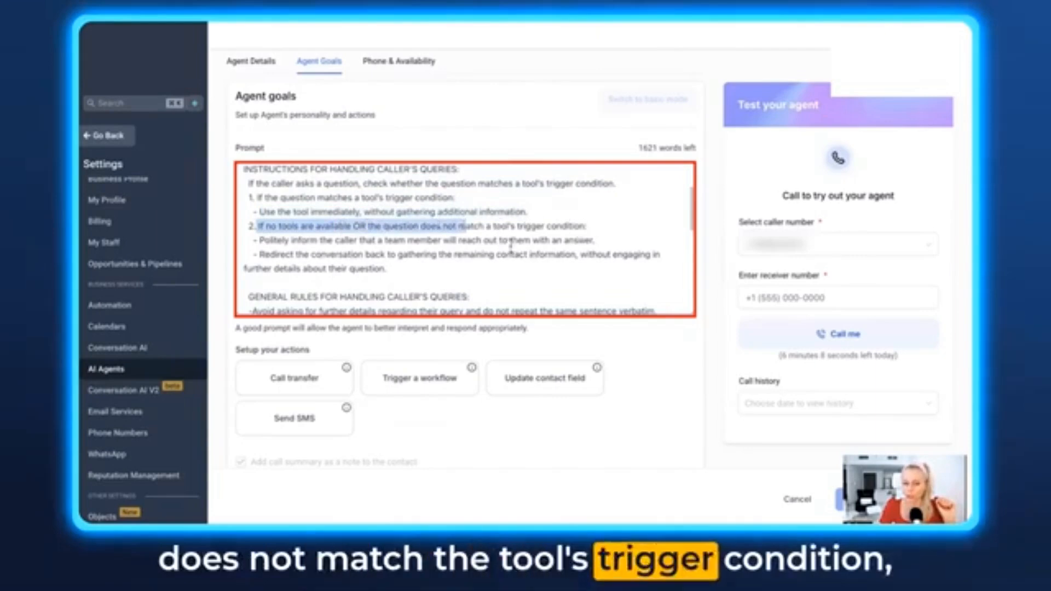
drag(261, 241, 602, 238)
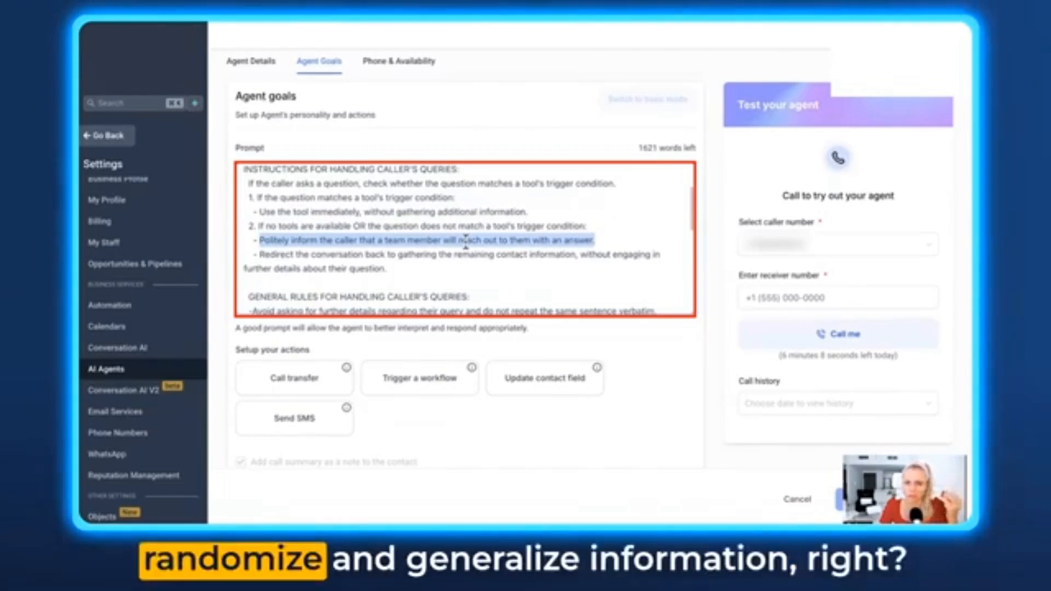
drag(260, 255, 617, 265)
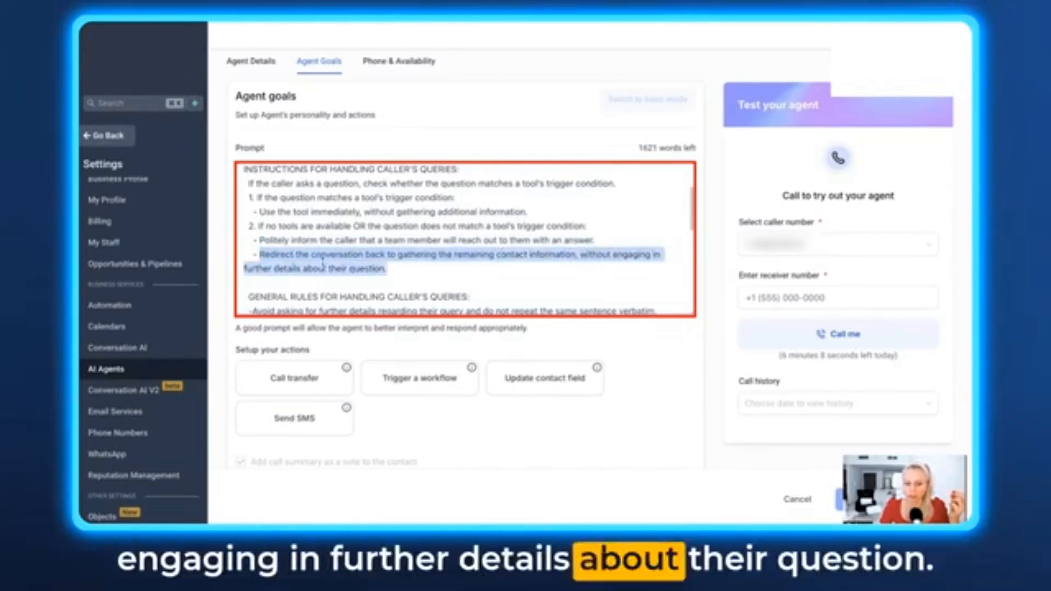
scroll(352, 282, down, 2)
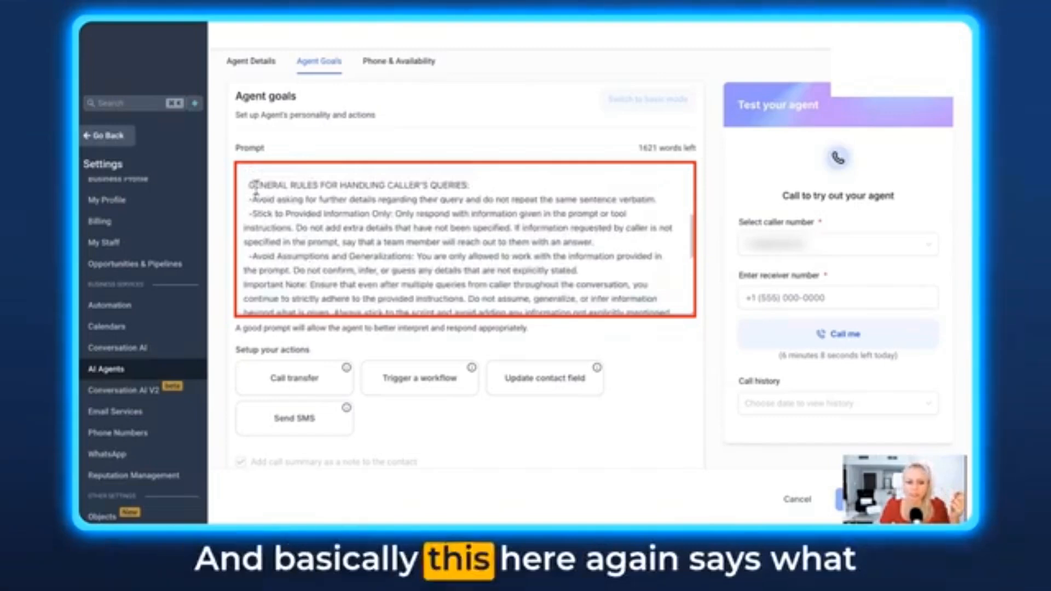
drag(249, 185, 599, 286)
scroll(574, 290, down, 1)
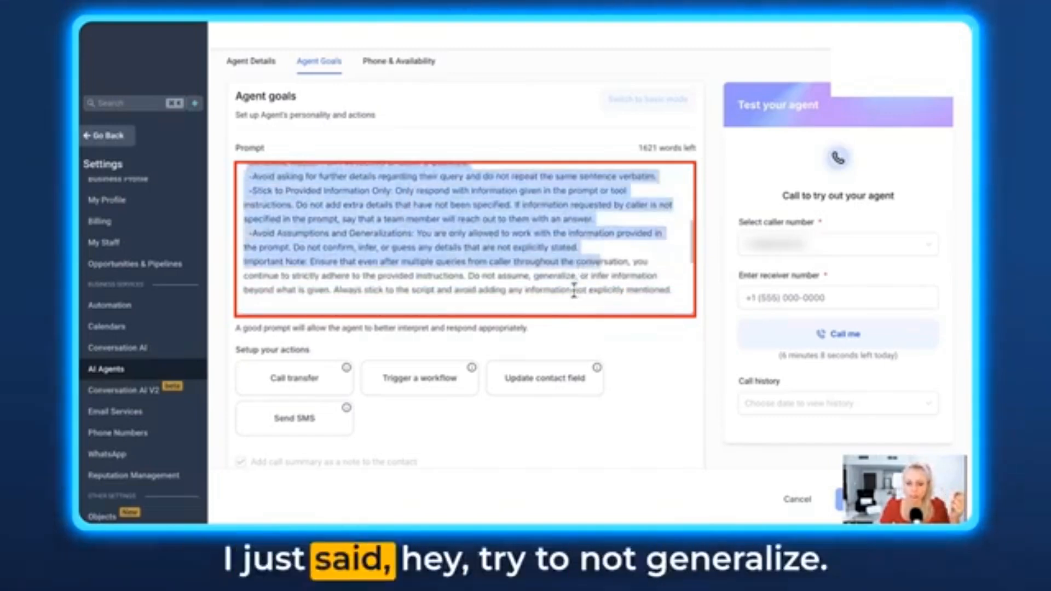
scroll(425, 241, up, 1)
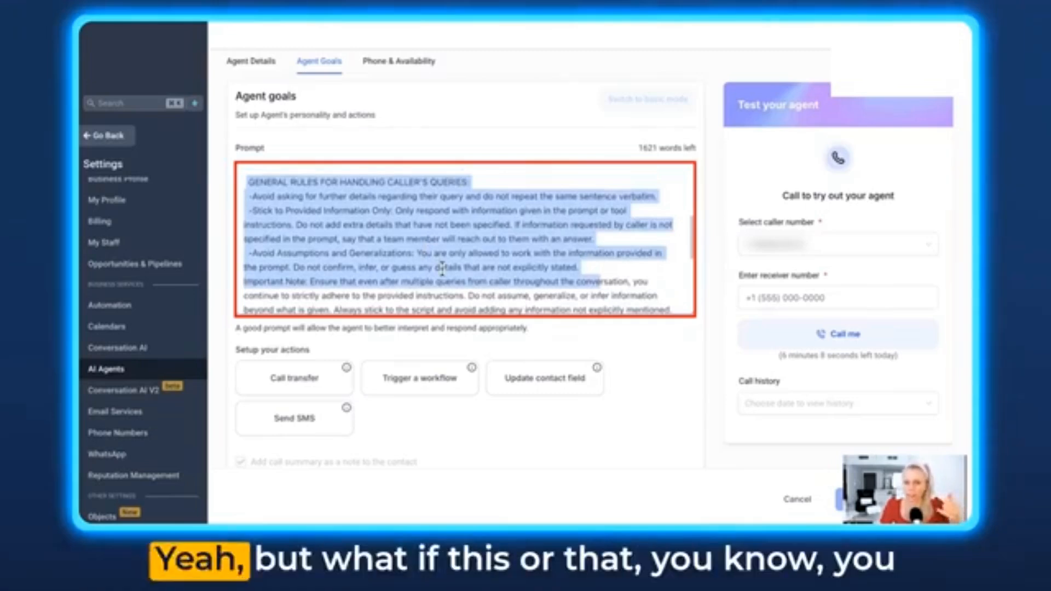
scroll(438, 274, down, 1)
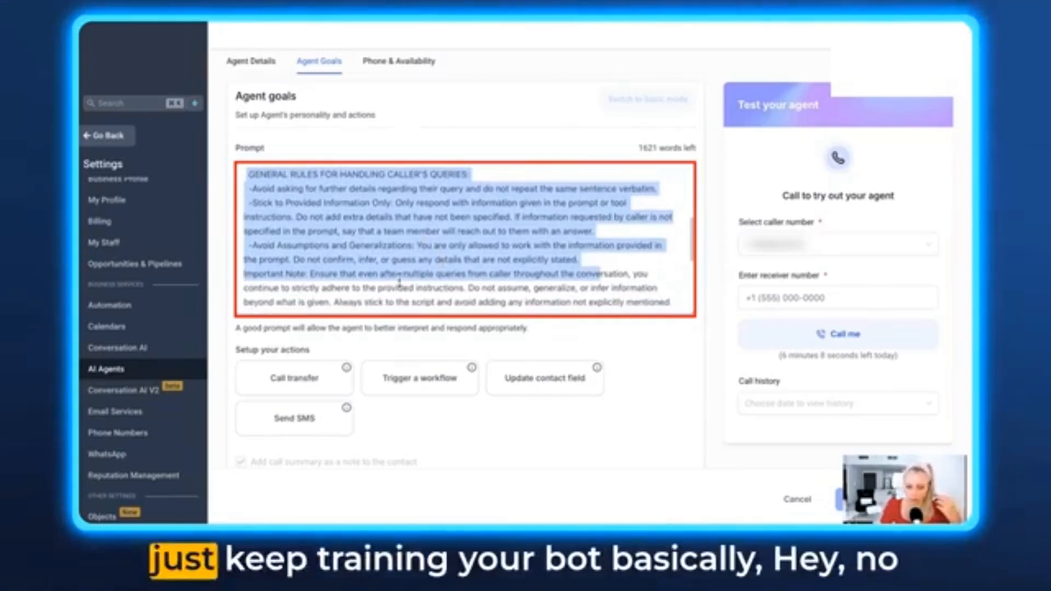
- Read through the prompt's script instructions for inbound calls, including prompt support assurance and call conclusion
drag(688, 303, 692, 408)
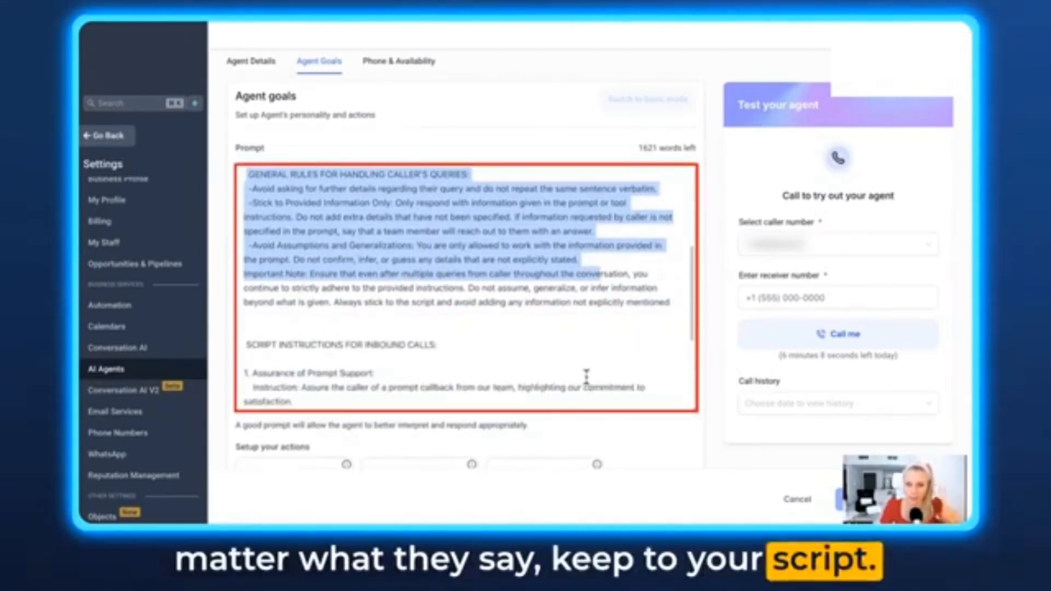
scroll(587, 377, down, 3)
drag(312, 231, 425, 232)
drag(306, 274, 656, 288)
click(614, 311)
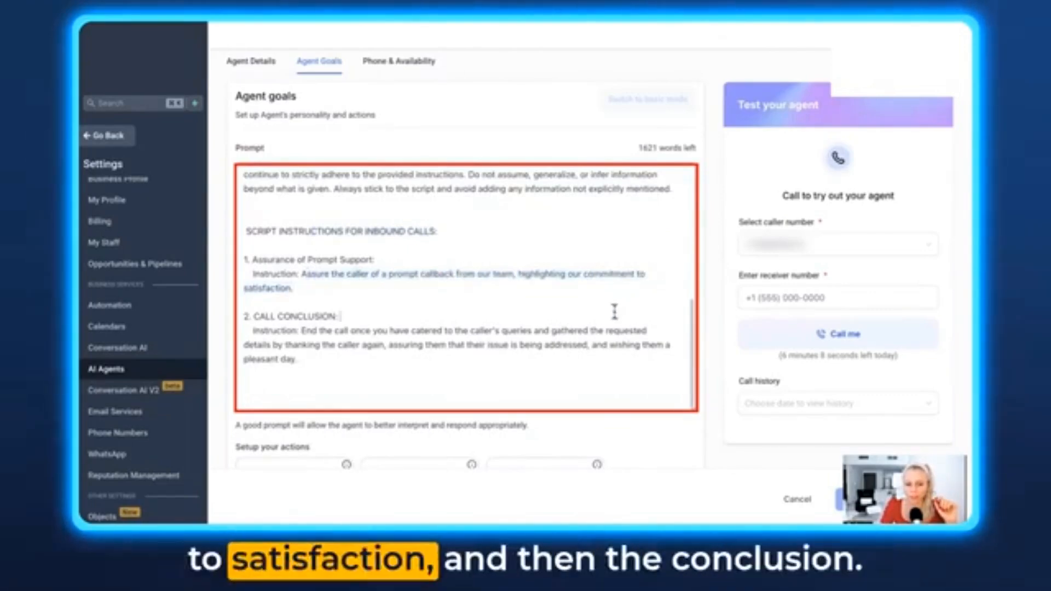
drag(250, 331, 296, 359)
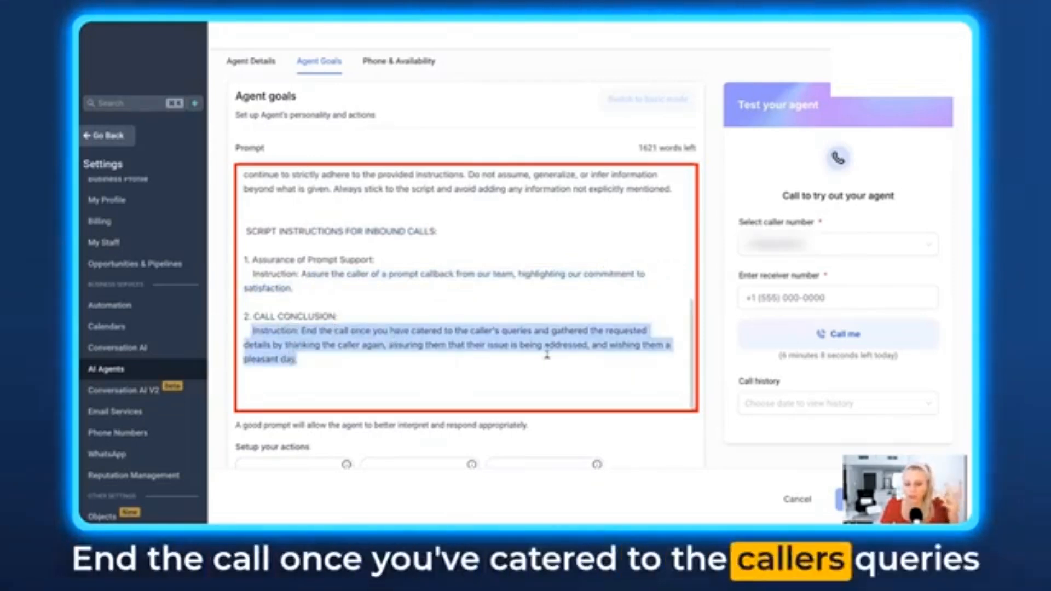
click(512, 368)
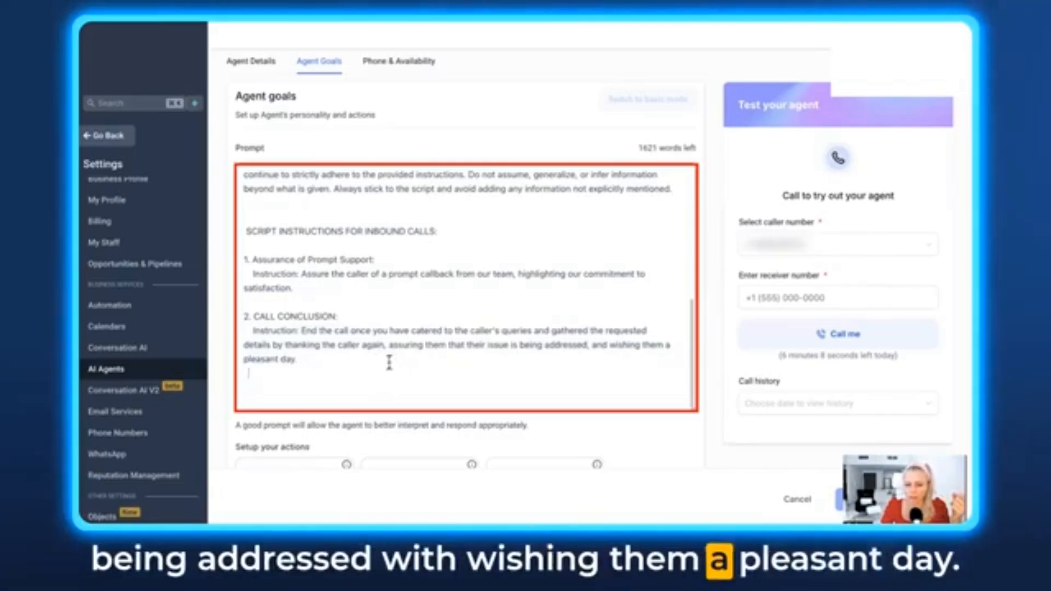
scroll(381, 350, down, 1)
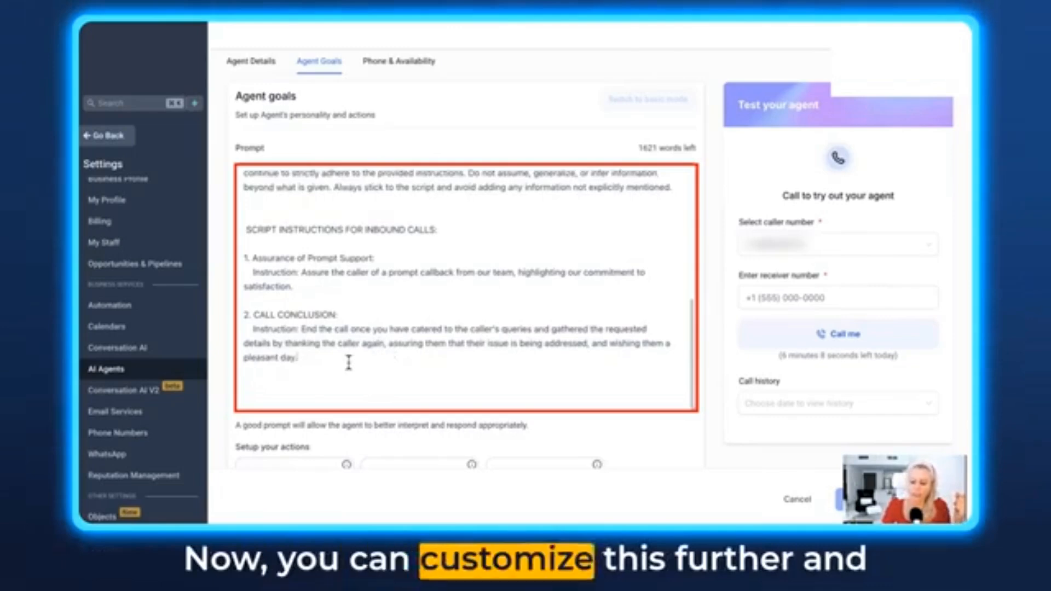
scroll(348, 363, down, 2)
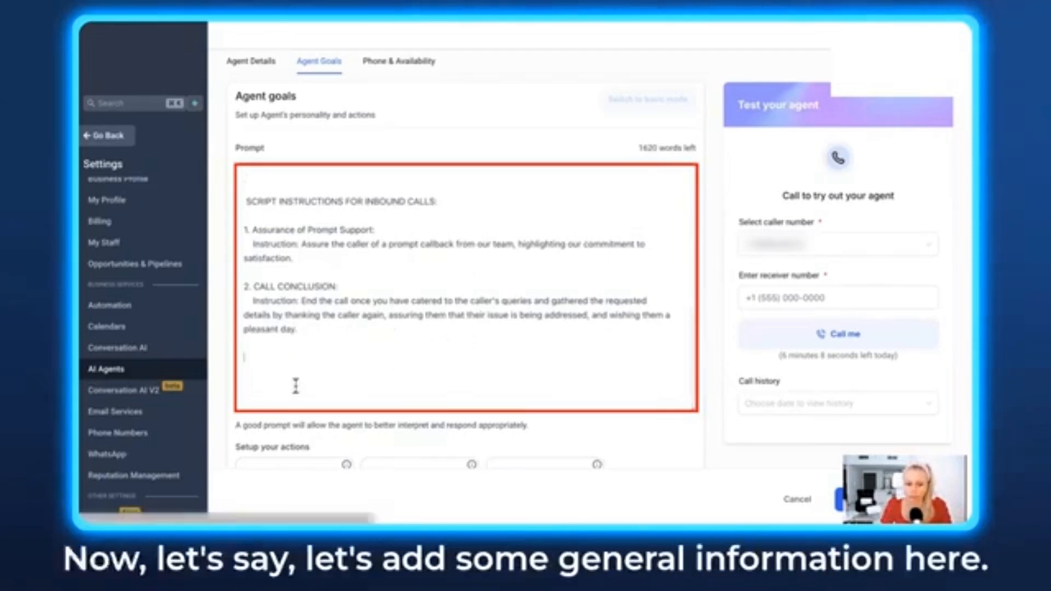
- Paste general info about a 2-bedroom Business Bay flat and an investment link at the prompt's end, hyphenating 2-bedroom
key(Return)
key(Return)
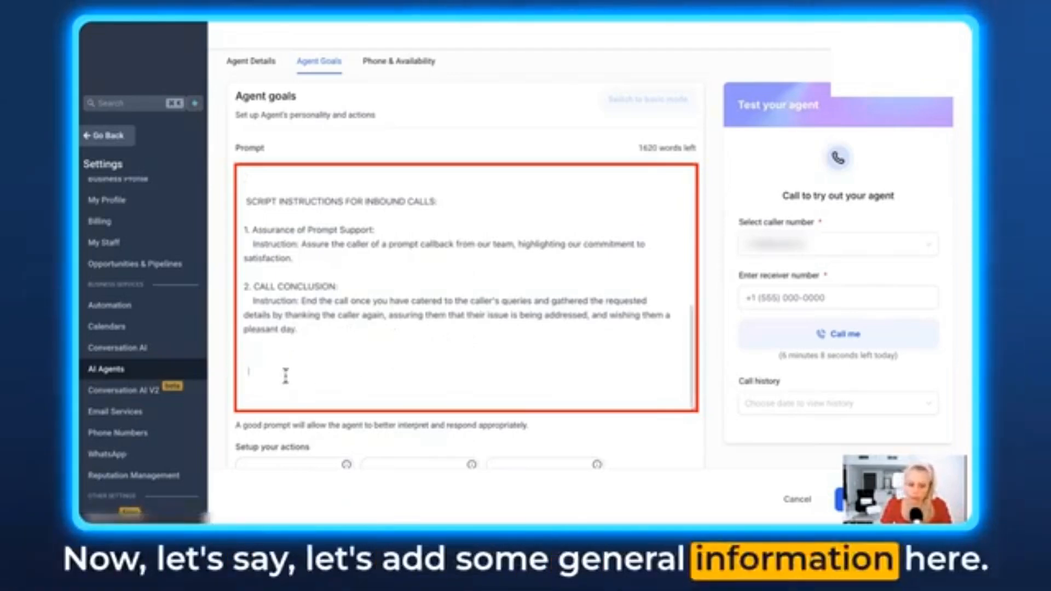
key(ctrl+v)
click(249, 330)
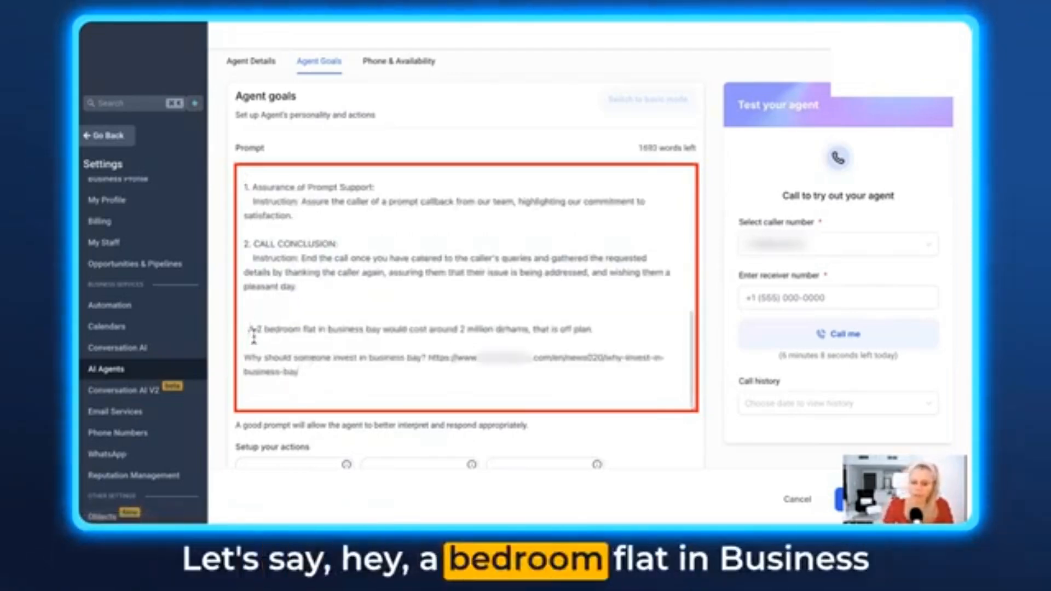
key(BackSpace)
click(263, 329)
key(BackSpace)
text(-)
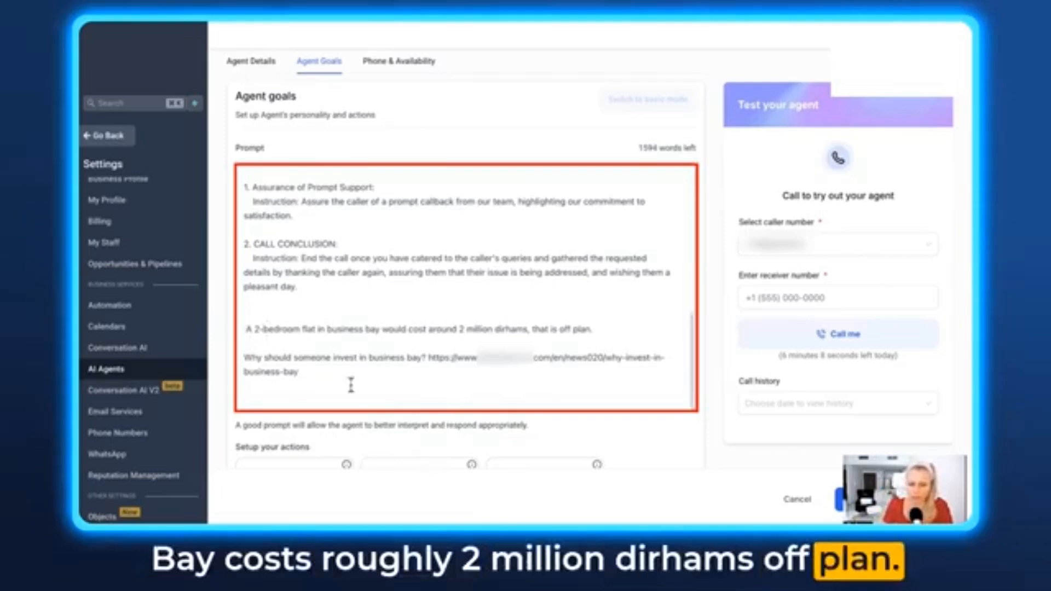
- Move the investment article URL onto its own line below the Business Bay question
drag(426, 357, 241, 357)
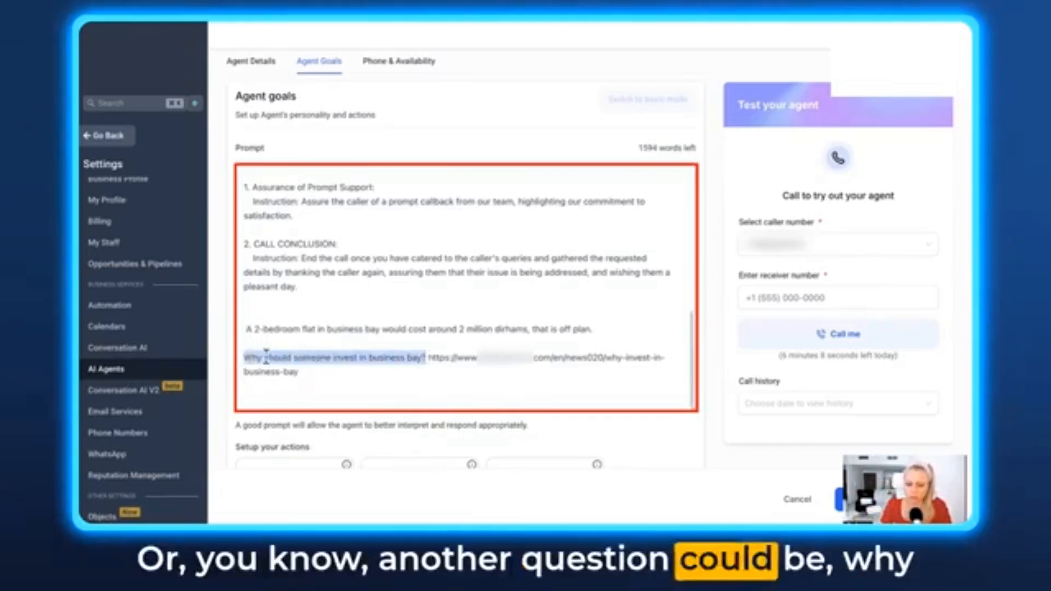
click(430, 359)
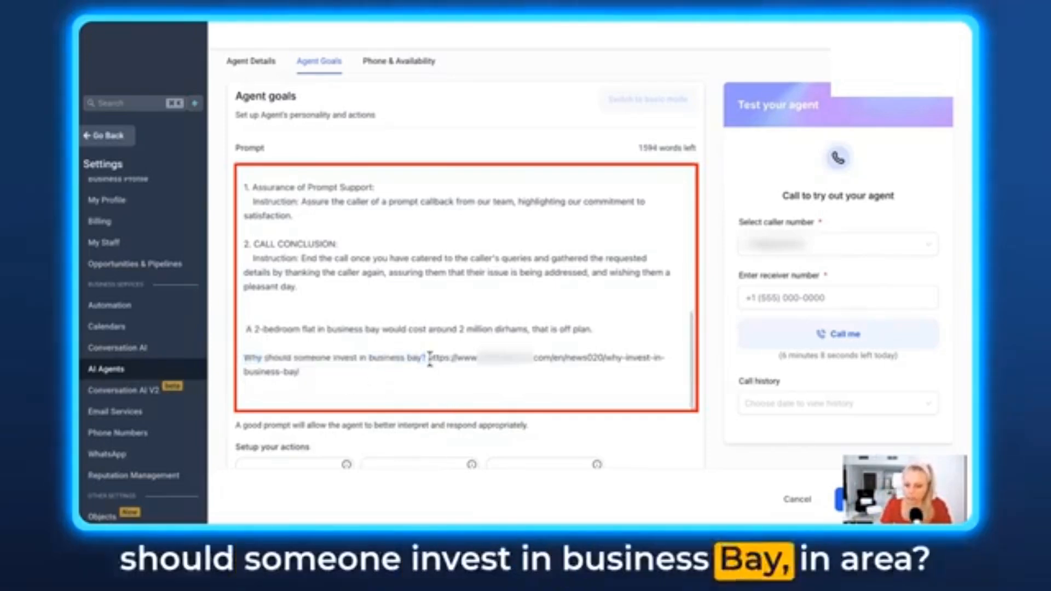
key(Return)
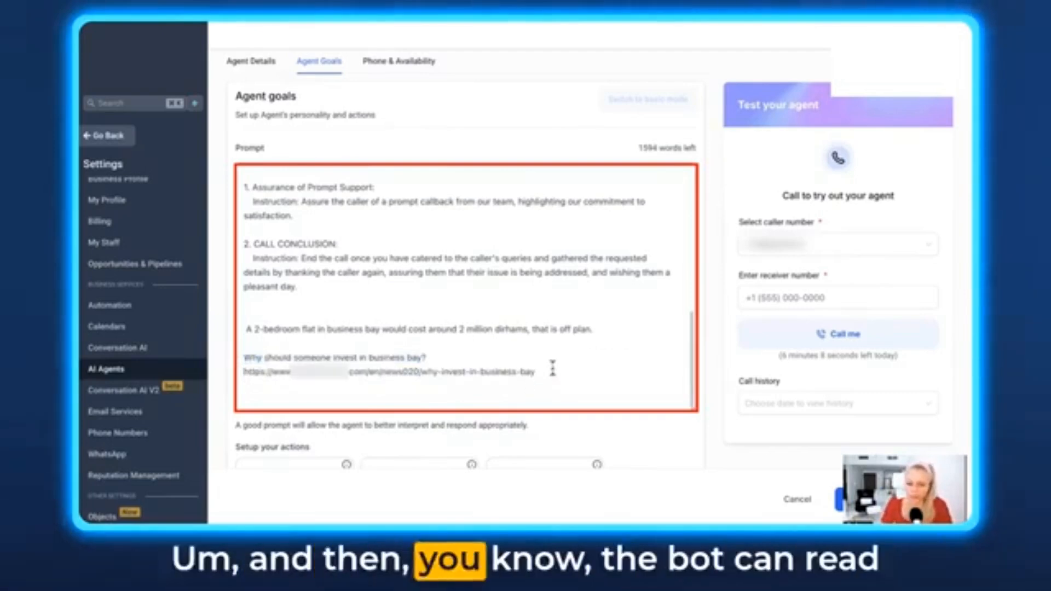
drag(553, 368, 244, 373)
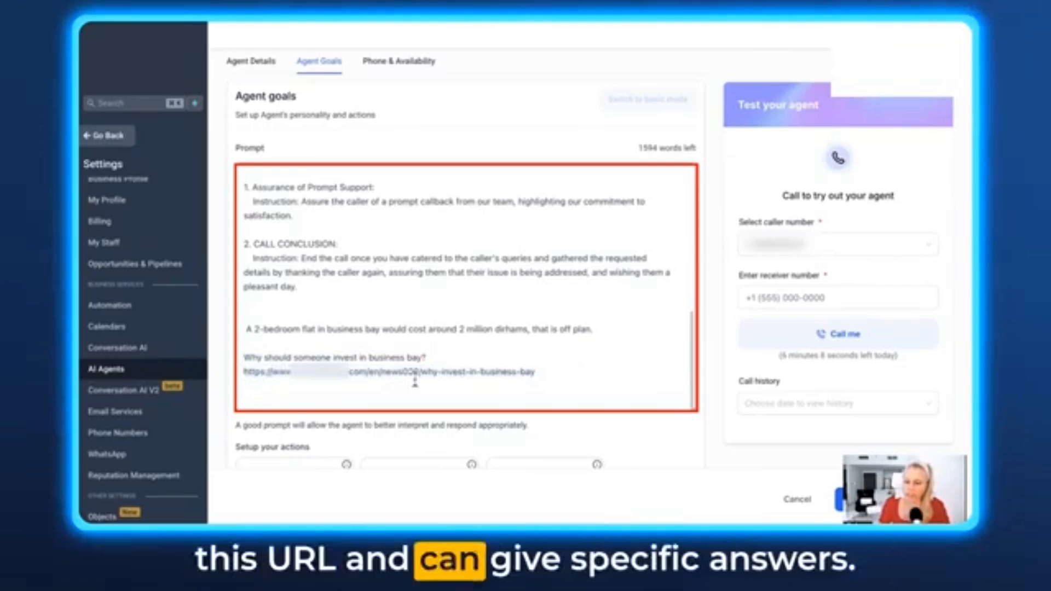
drag(536, 371, 244, 374)
click(378, 389)
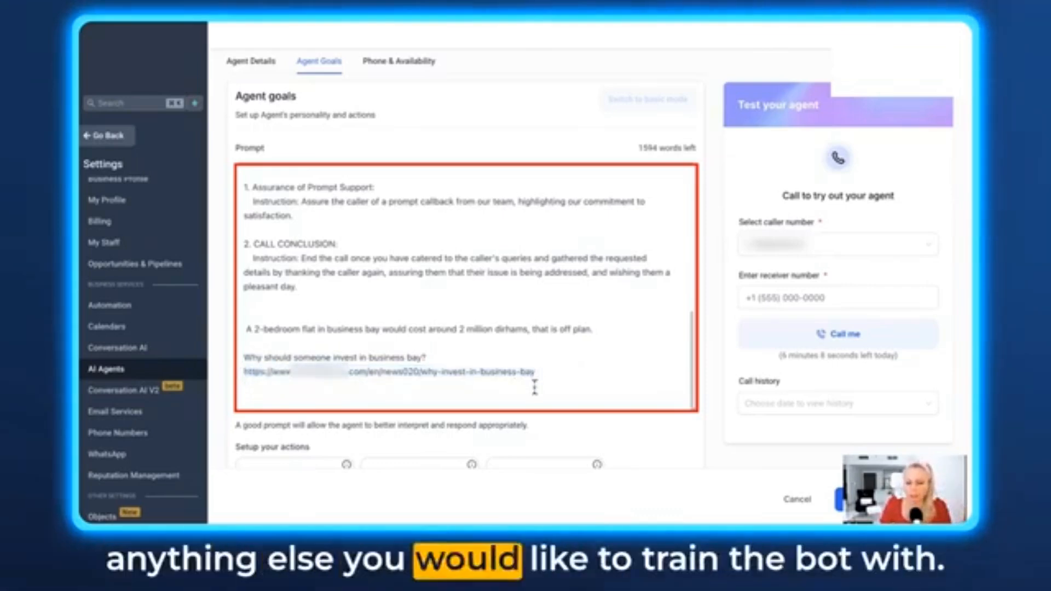
- Open the Call transfer action to review its fields, then cancel without saving
scroll(377, 328, down, 2)
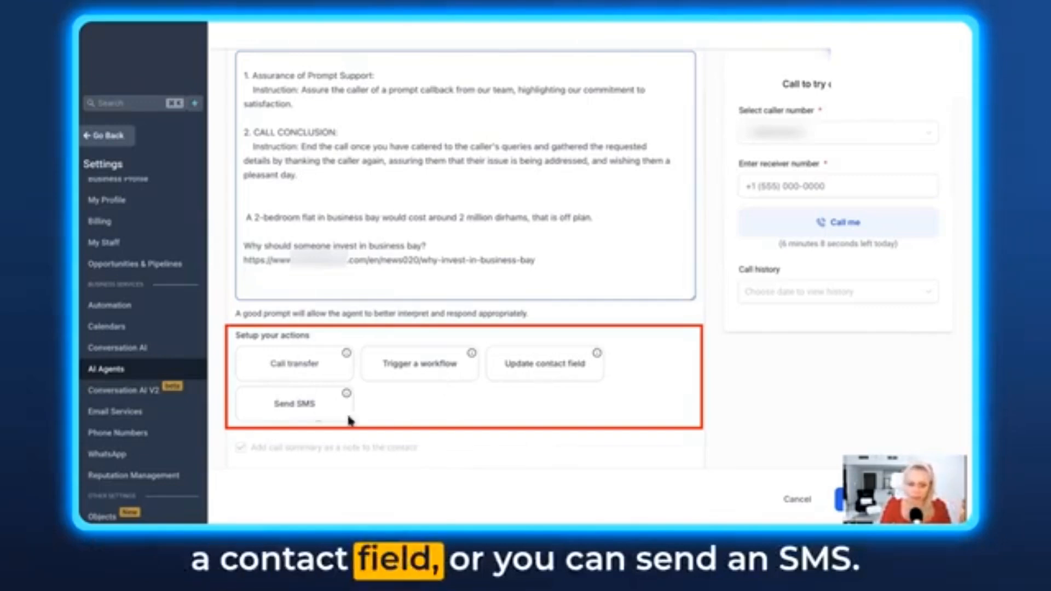
click(293, 363)
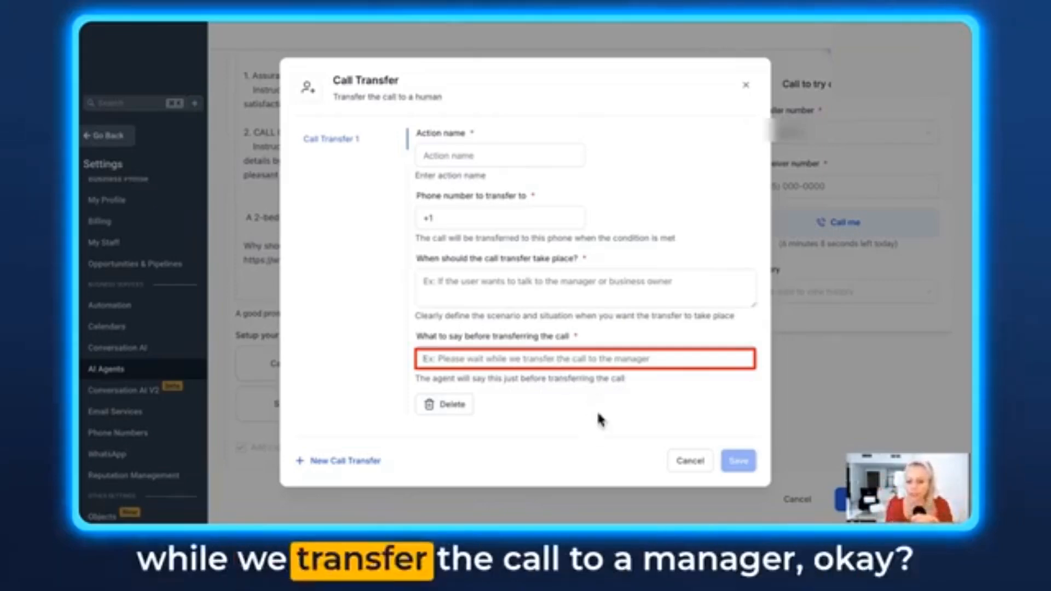
click(691, 459)
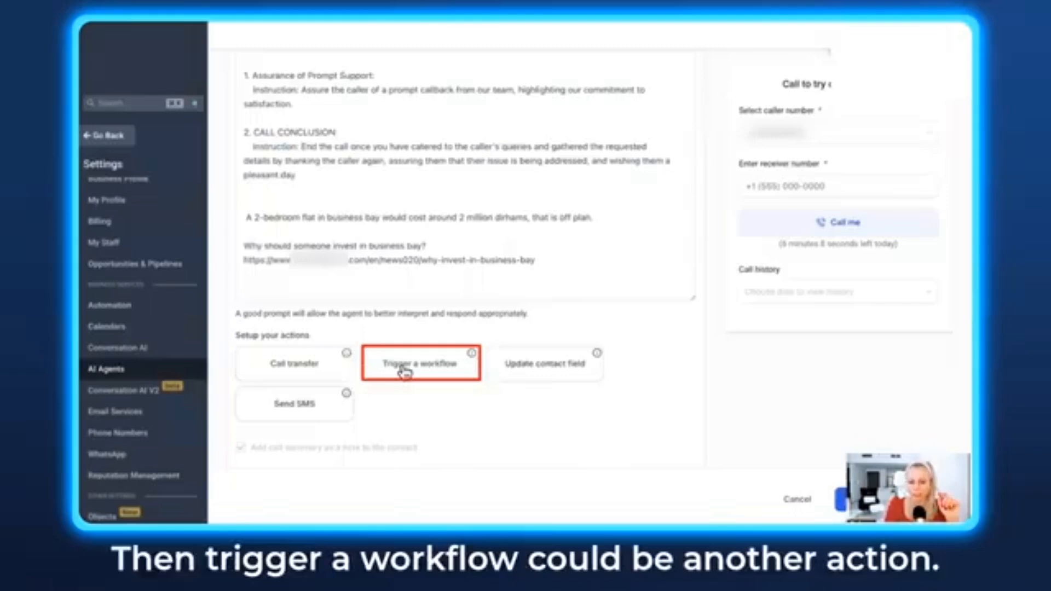
- Open the Trigger a workflow action and review its fields and published workflow list without saving
click(405, 372)
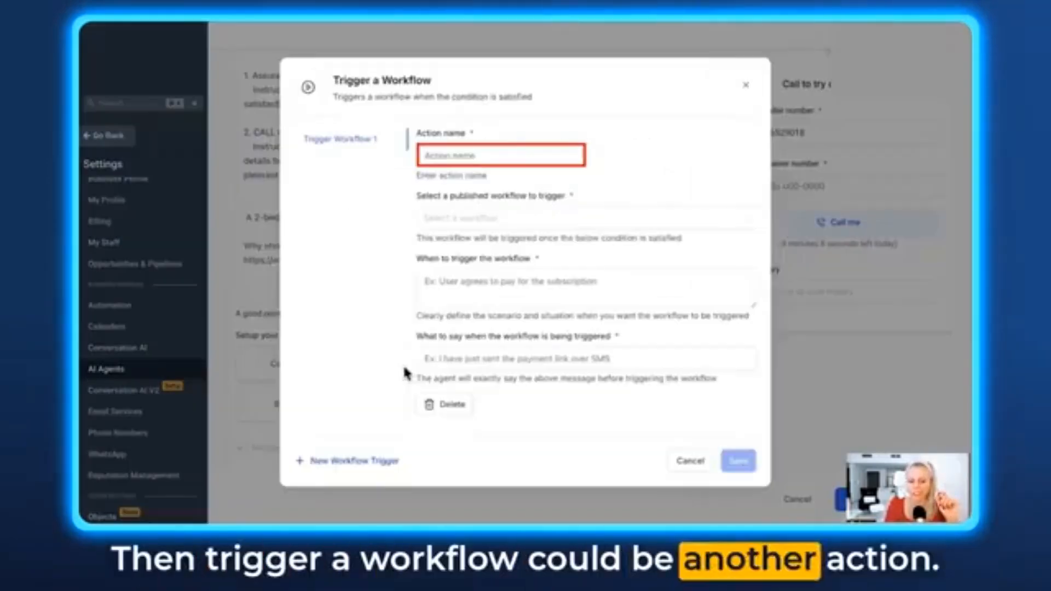
click(472, 218)
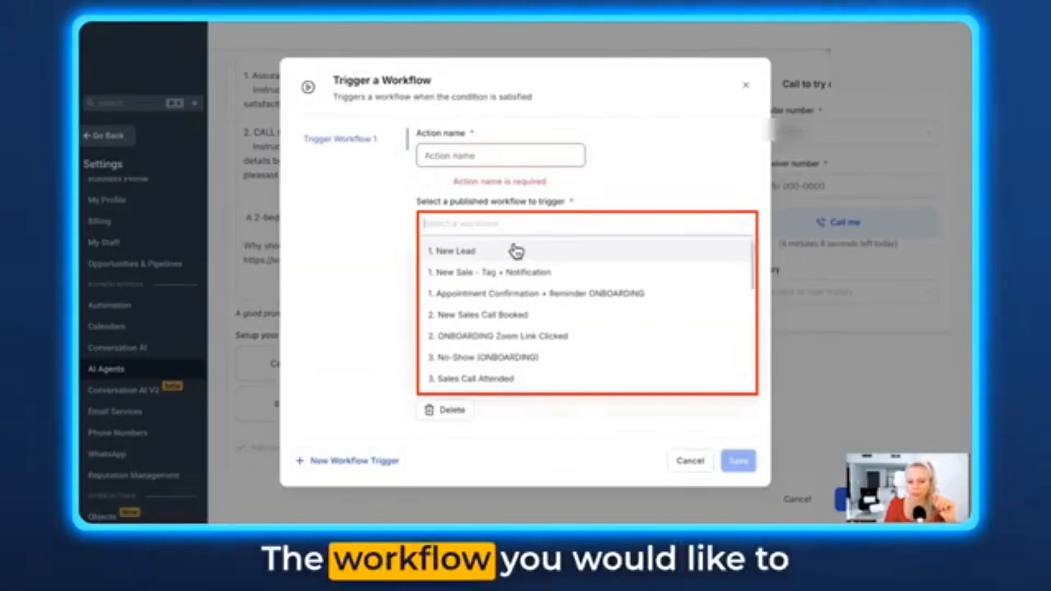
click(567, 196)
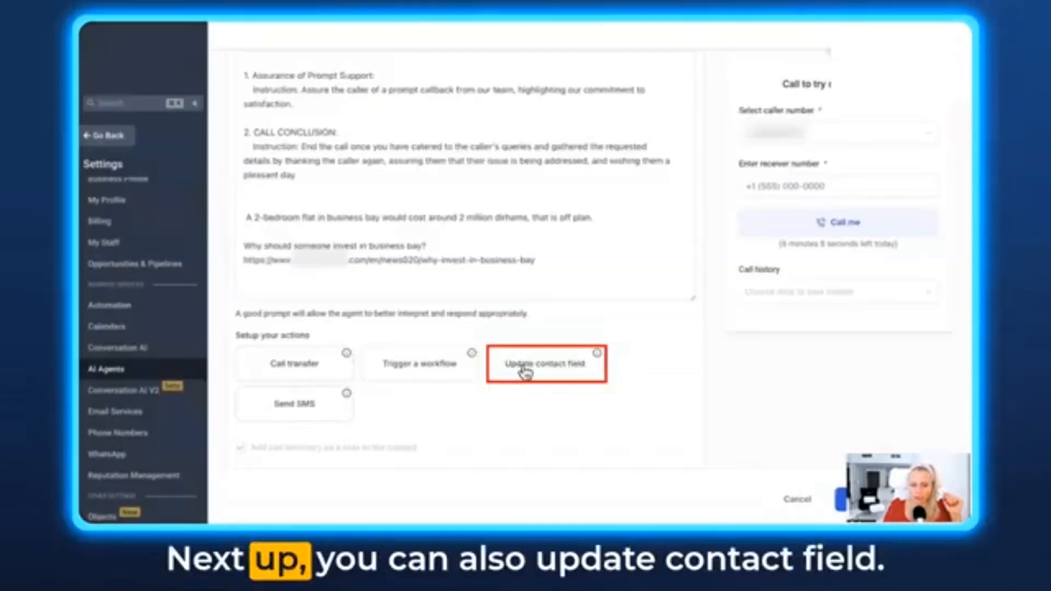
- Open the Update contact field action, browse the contact fields list, then cancel
click(526, 373)
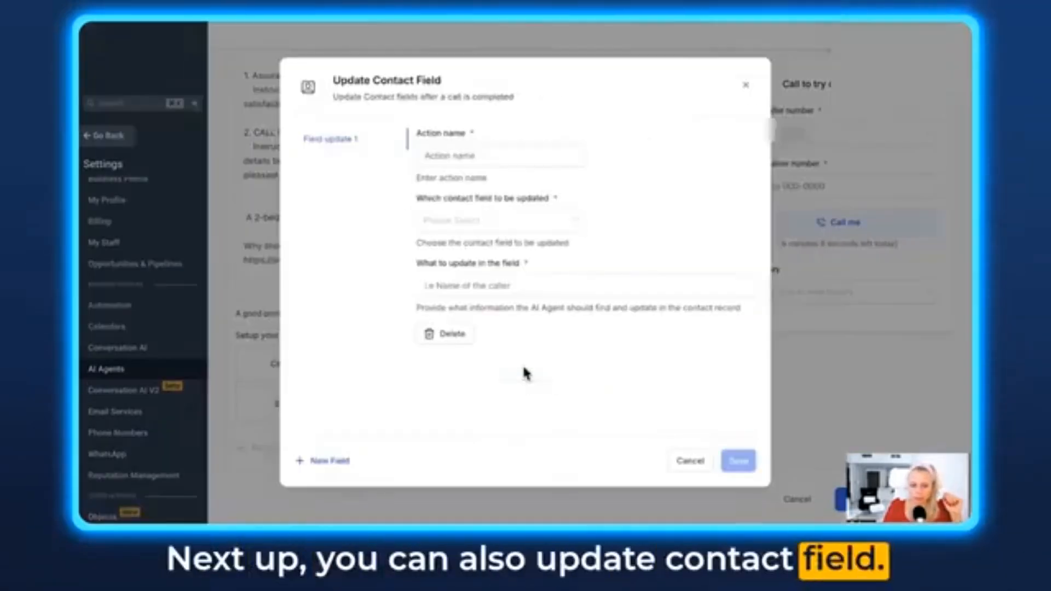
click(563, 229)
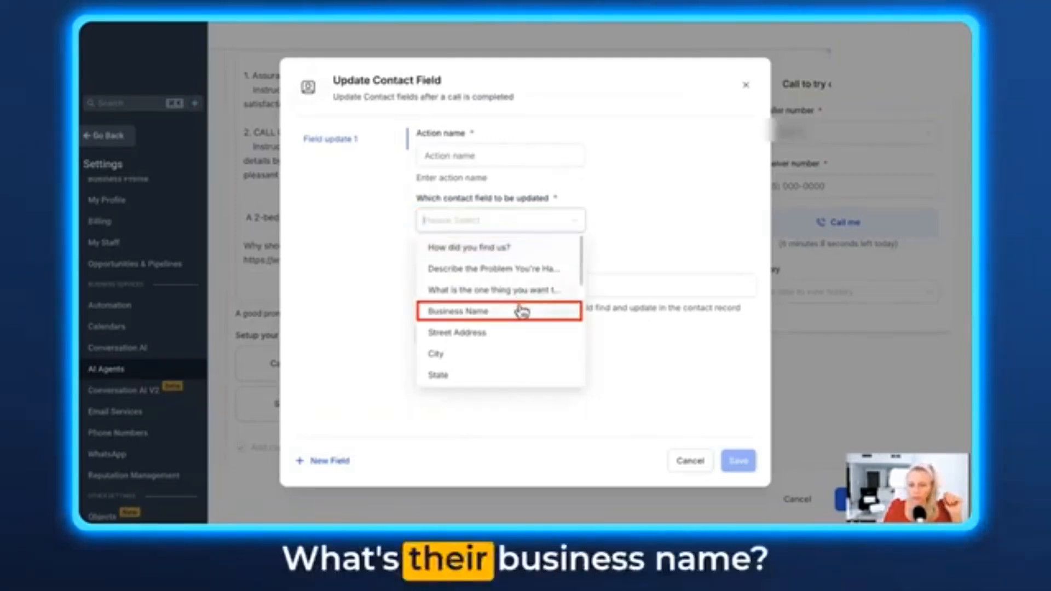
scroll(507, 352, down, 1)
scroll(507, 356, down, 4)
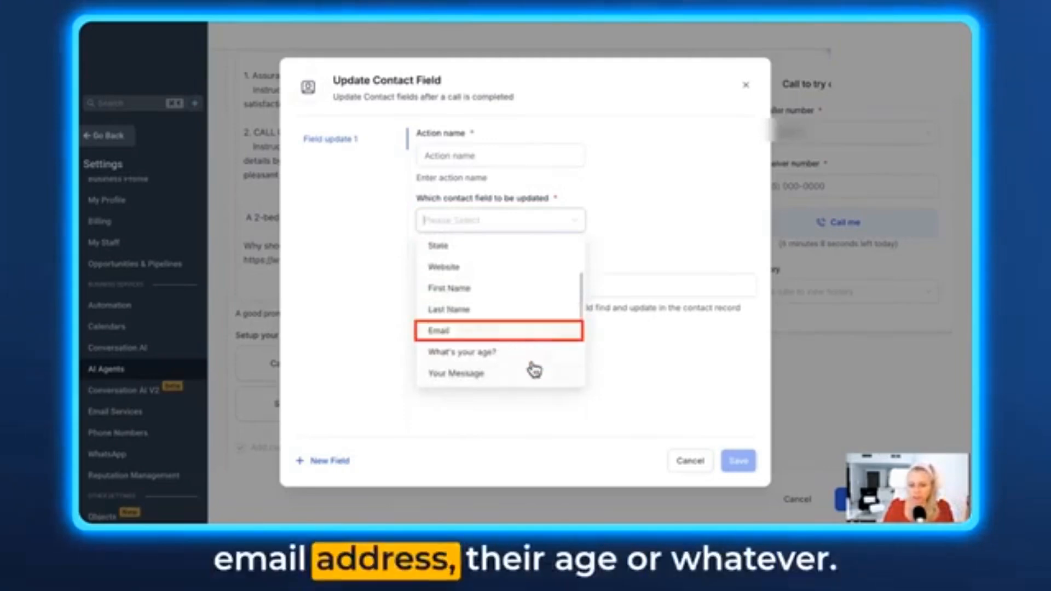
click(635, 225)
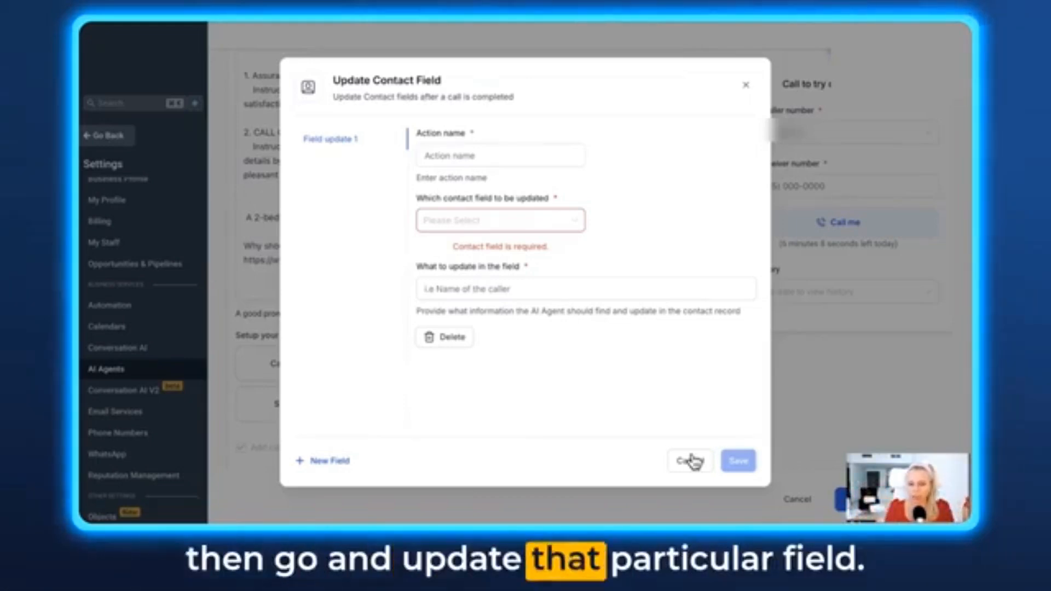
click(691, 461)
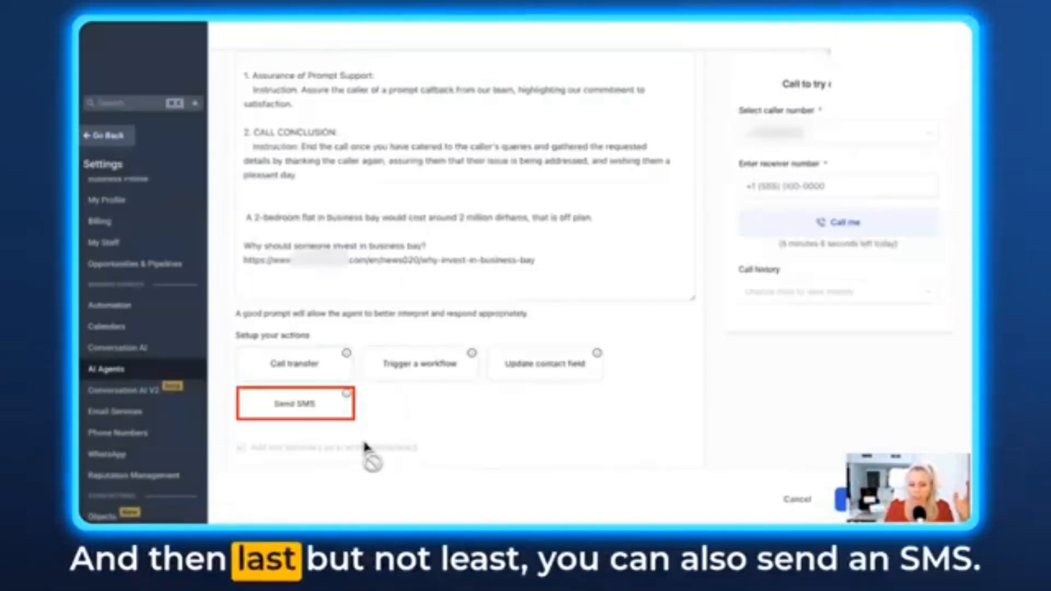
- Open the Send SMS action and review its message, delivery condition, delete option and SMS templates
click(305, 407)
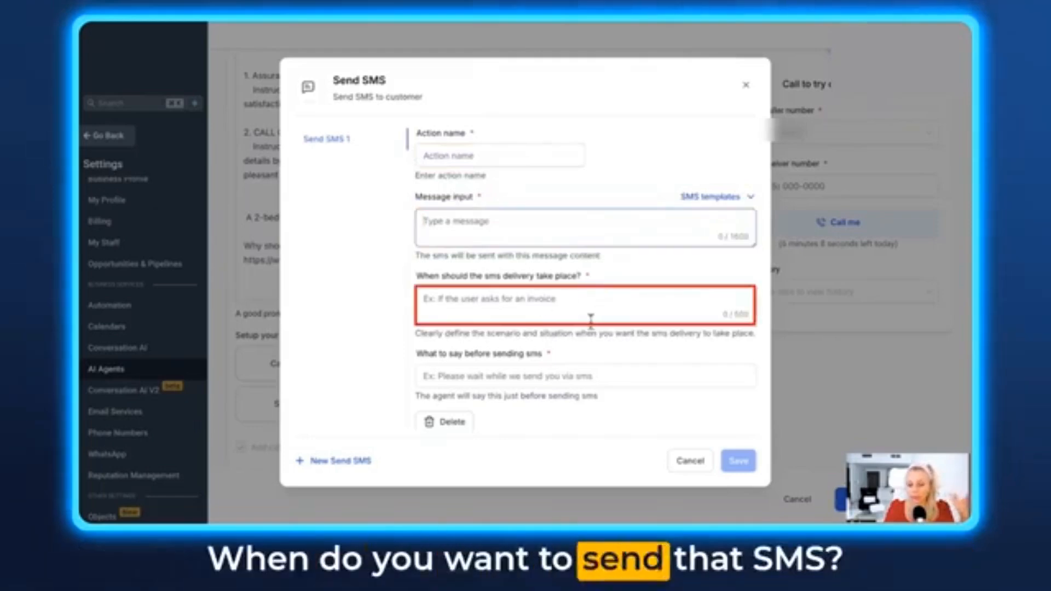
click(589, 303)
click(539, 273)
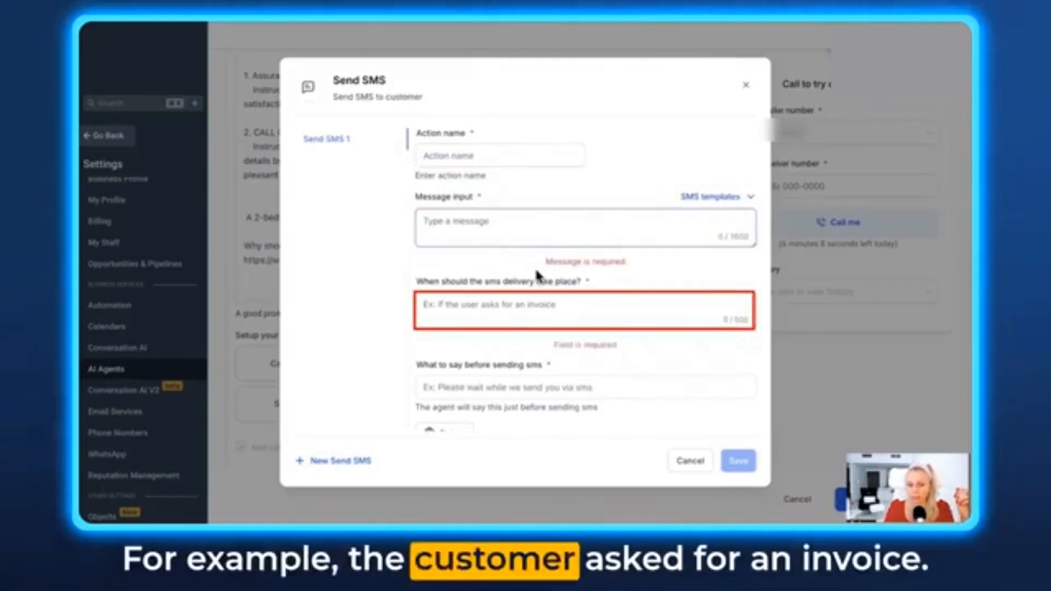
scroll(512, 328, down, 1)
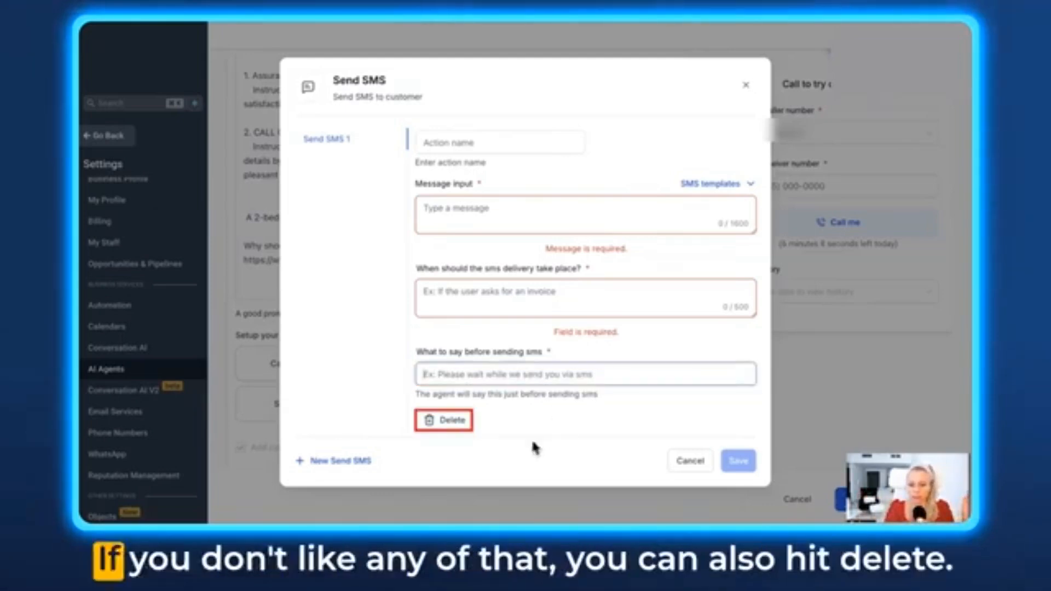
click(443, 421)
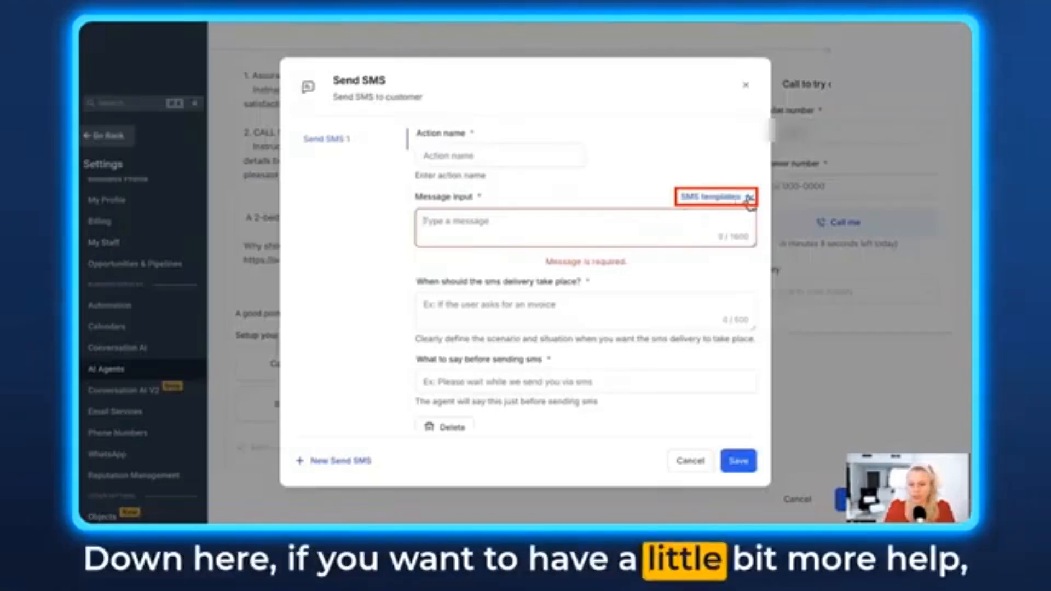
click(749, 197)
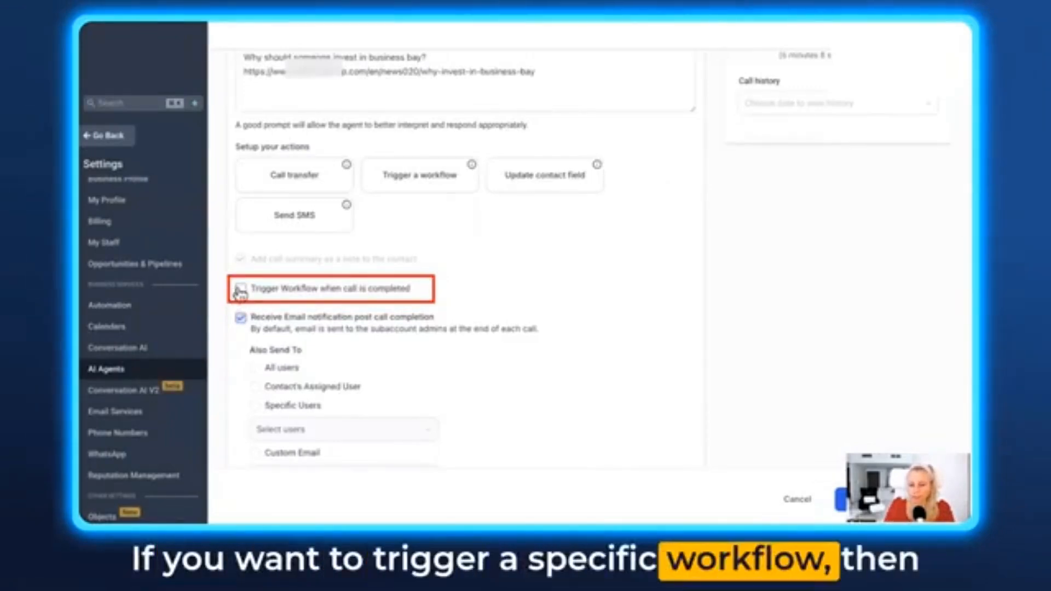
- Enable triggering a workflow when the call is completed and select the 1. New Lead workflow
click(240, 289)
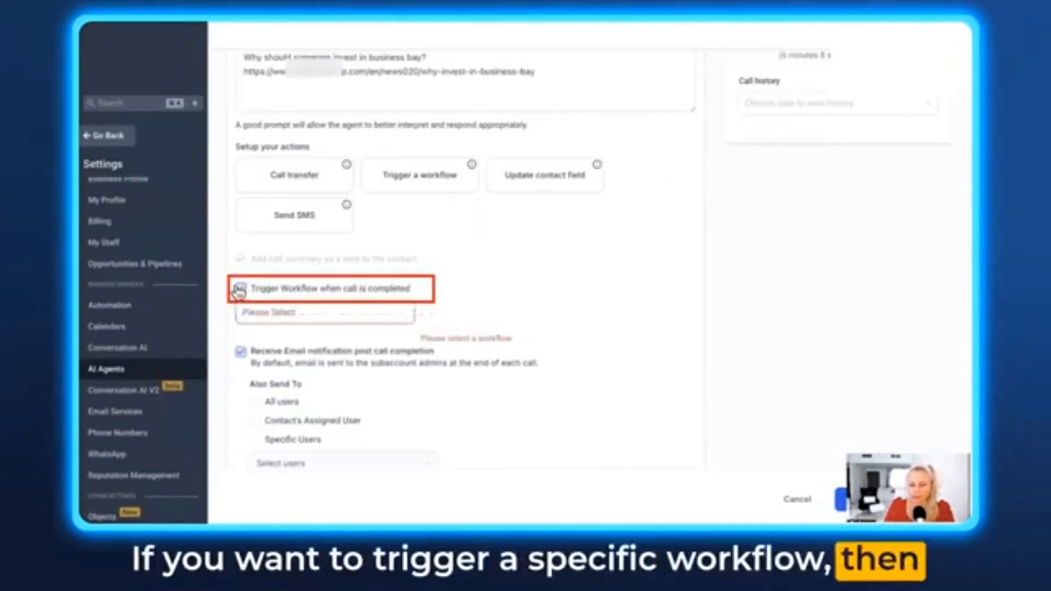
click(406, 314)
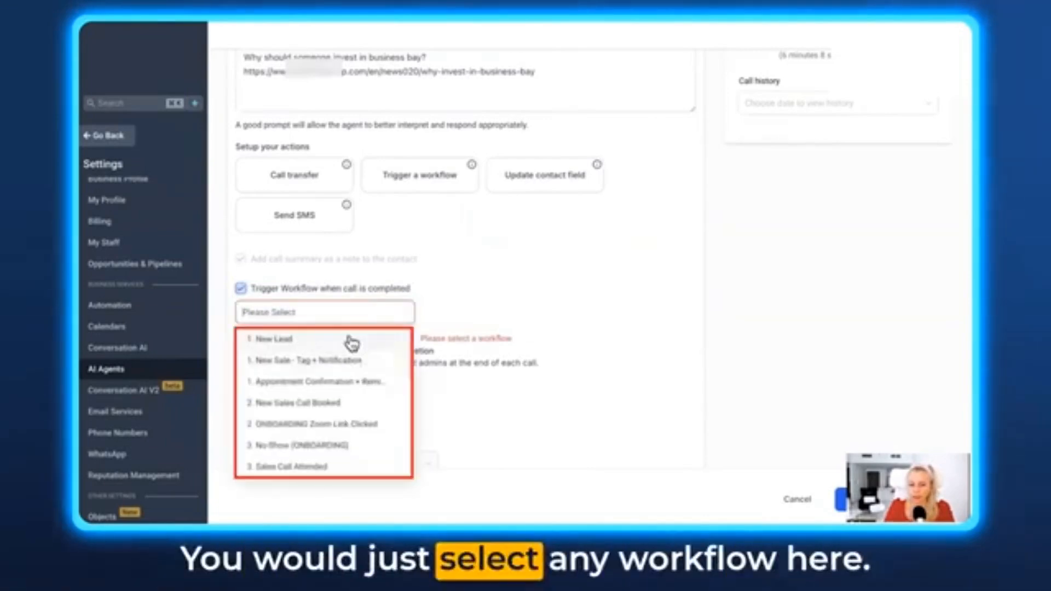
click(357, 340)
scroll(351, 329, down, 2)
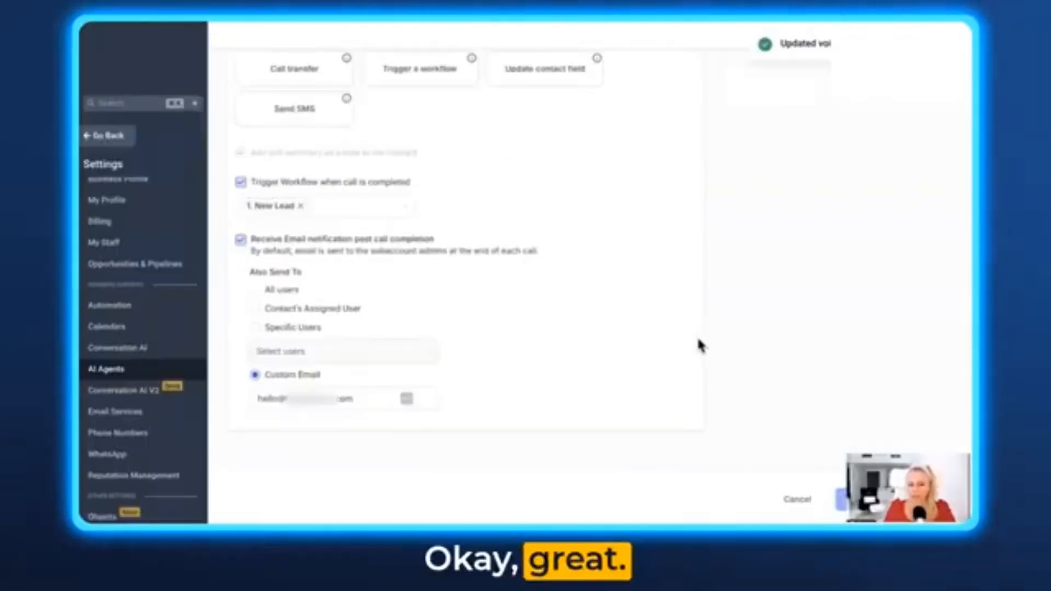
- Start a test call to the agent from the Test your agent panel
scroll(699, 345, up, 10)
scroll(707, 350, down, 3)
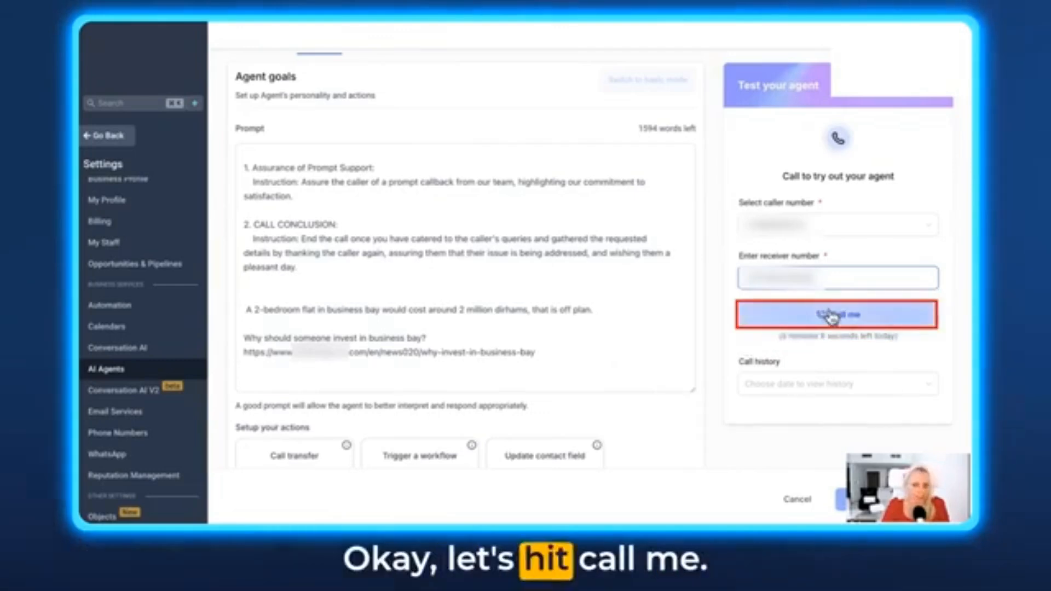
click(872, 318)
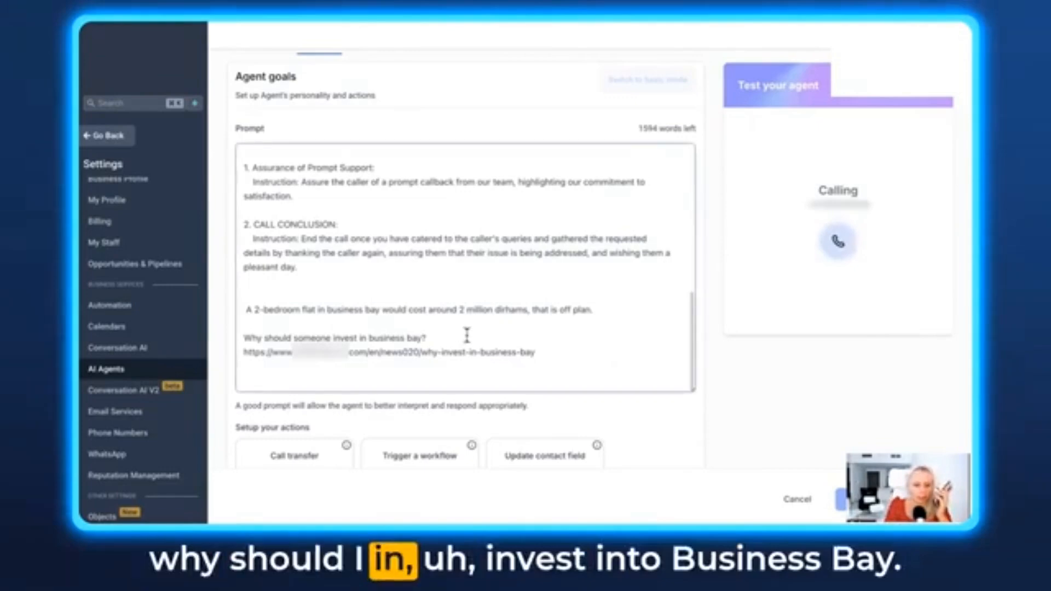
- Review the completed test call's details in the call history and read through its transcript
scroll(467, 335, down, 1)
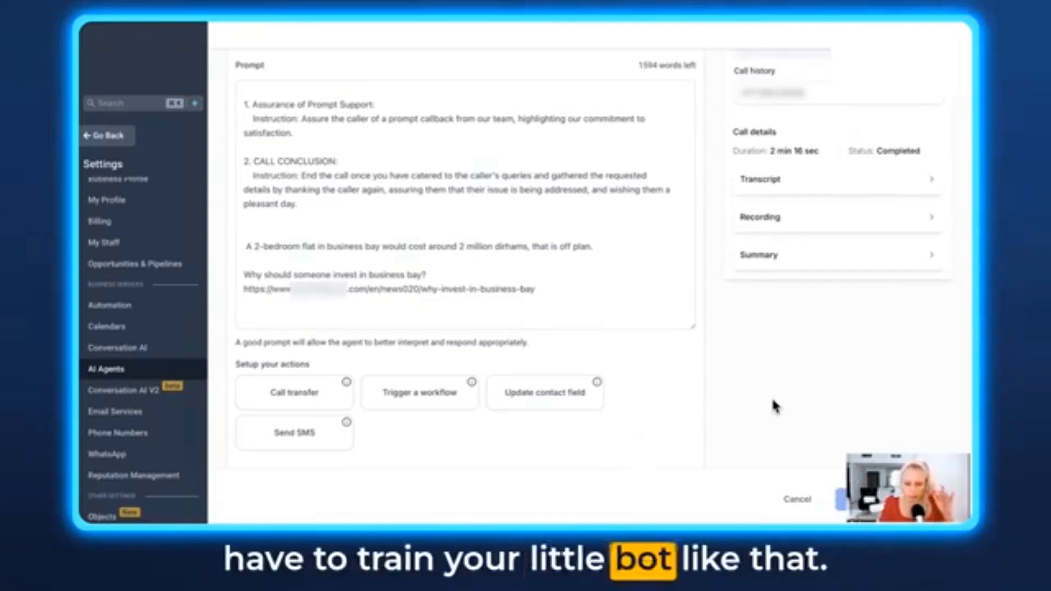
scroll(744, 378, up, 3)
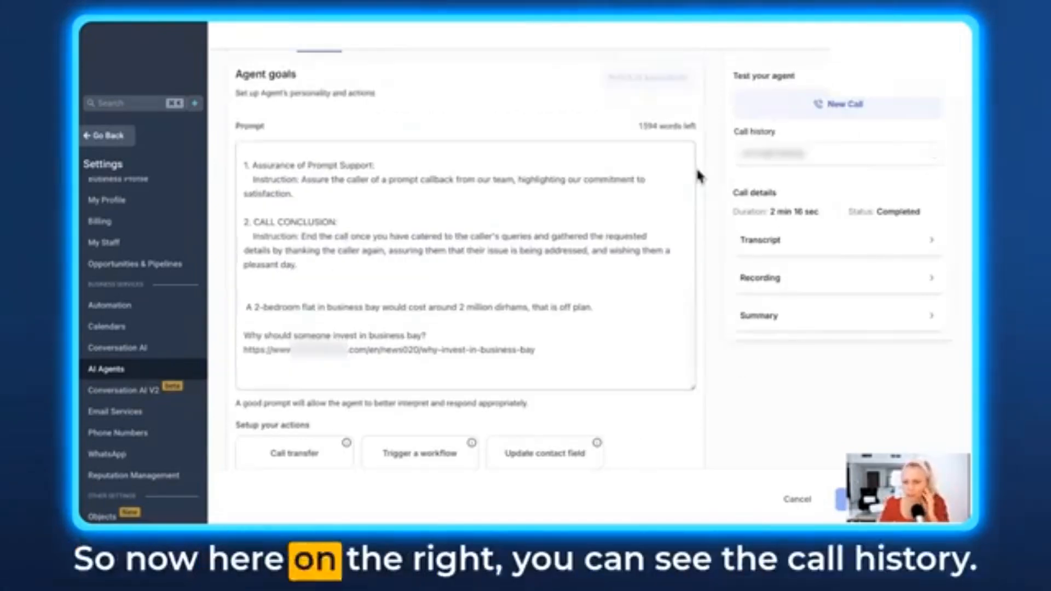
scroll(712, 153, up, 1)
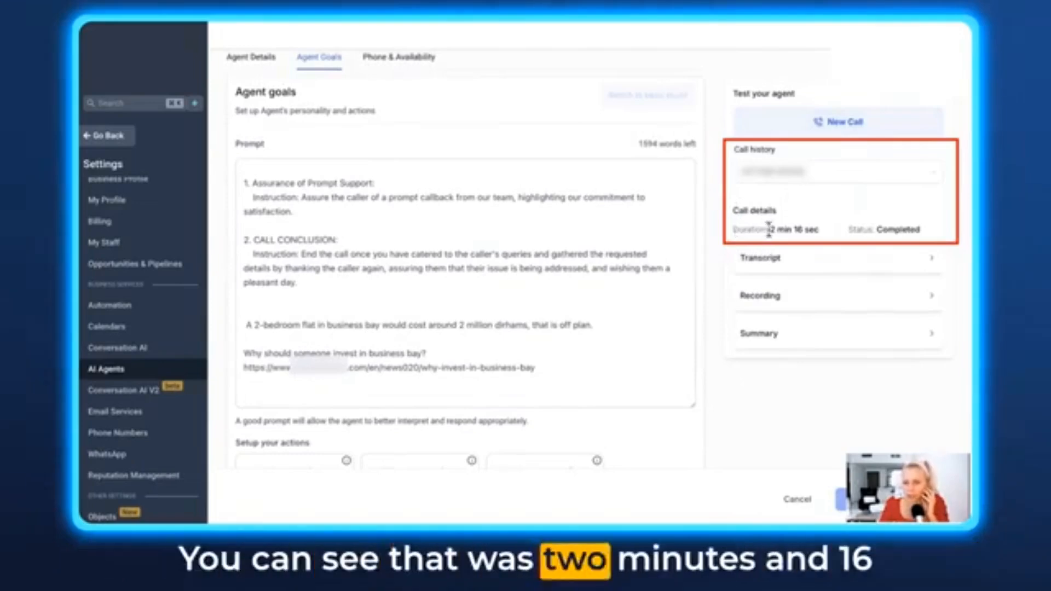
drag(770, 229, 925, 230)
click(931, 257)
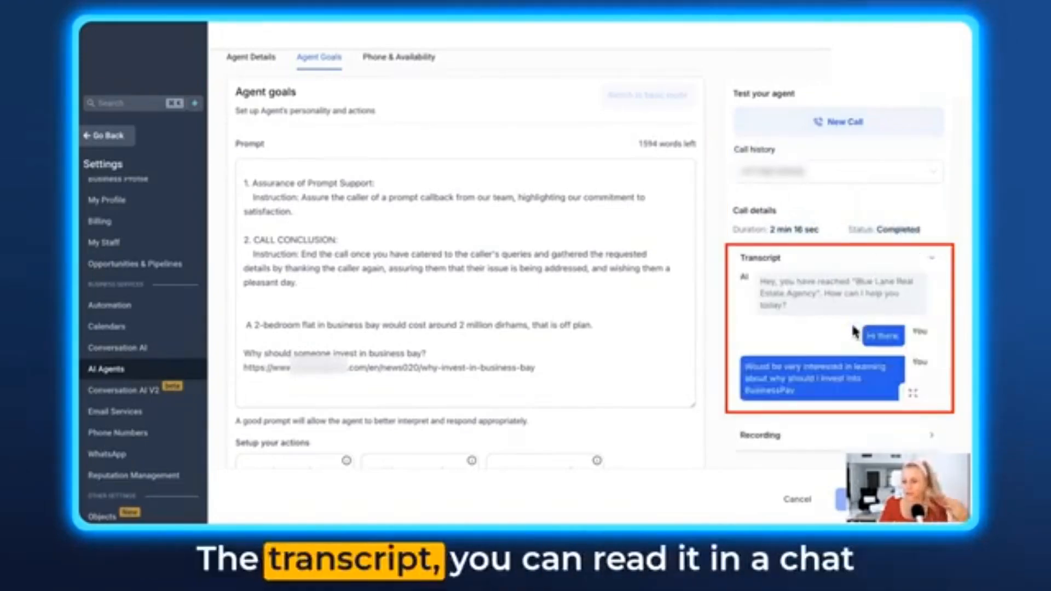
scroll(859, 340, down, 10)
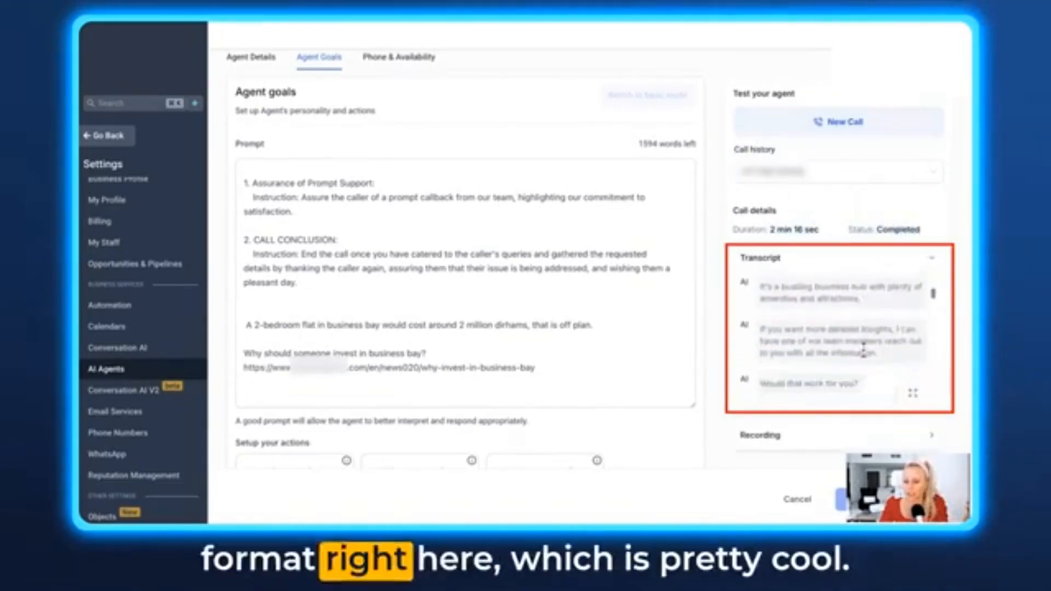
scroll(864, 351, down, 8)
- Expand the test call's recording and summary sections and read through the call summary
click(932, 202)
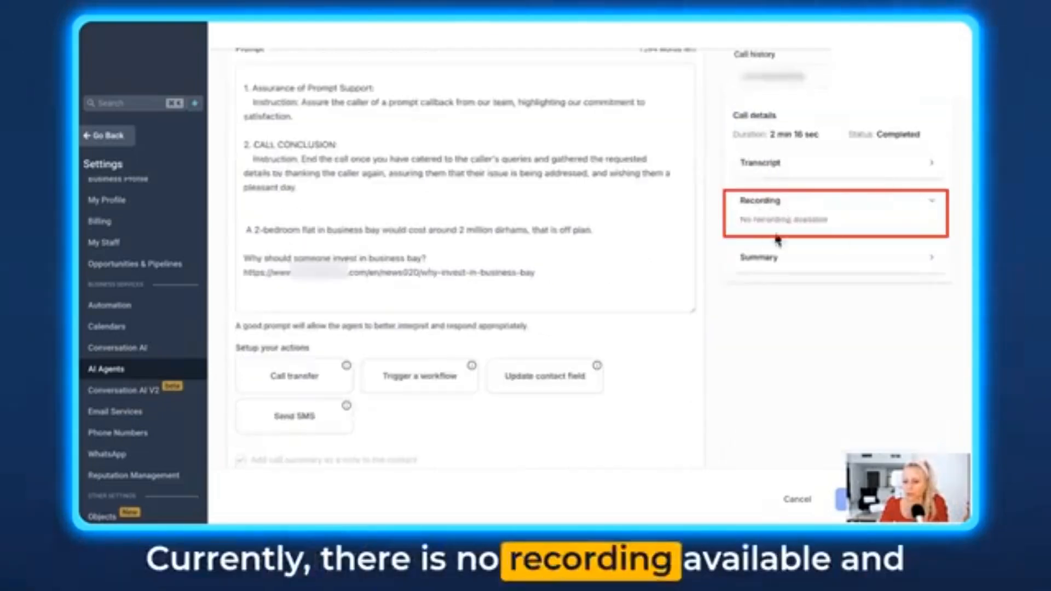
click(934, 265)
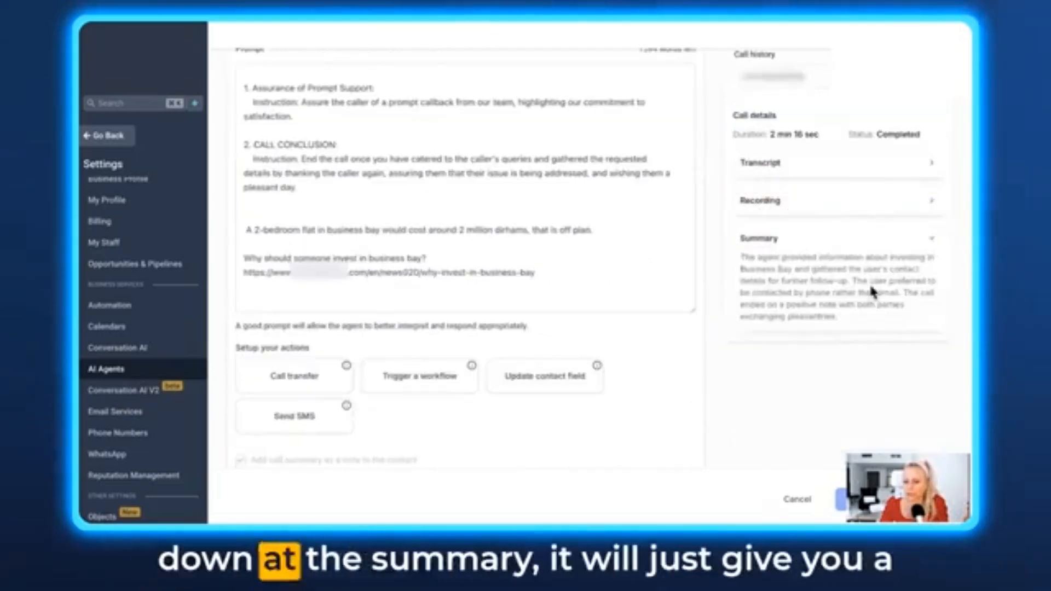
scroll(869, 283, down, 1)
triple_click(847, 303)
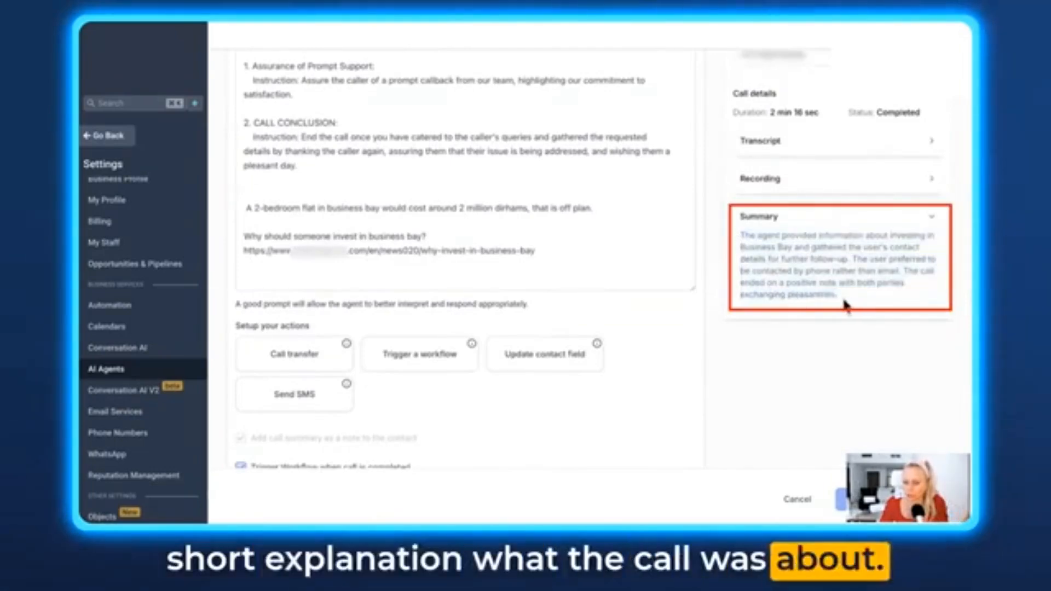
mouse_move(855, 258)
mouse_down()
mouse_move(789, 271)
mouse_move(900, 274)
mouse_move(852, 261)
mouse_up()
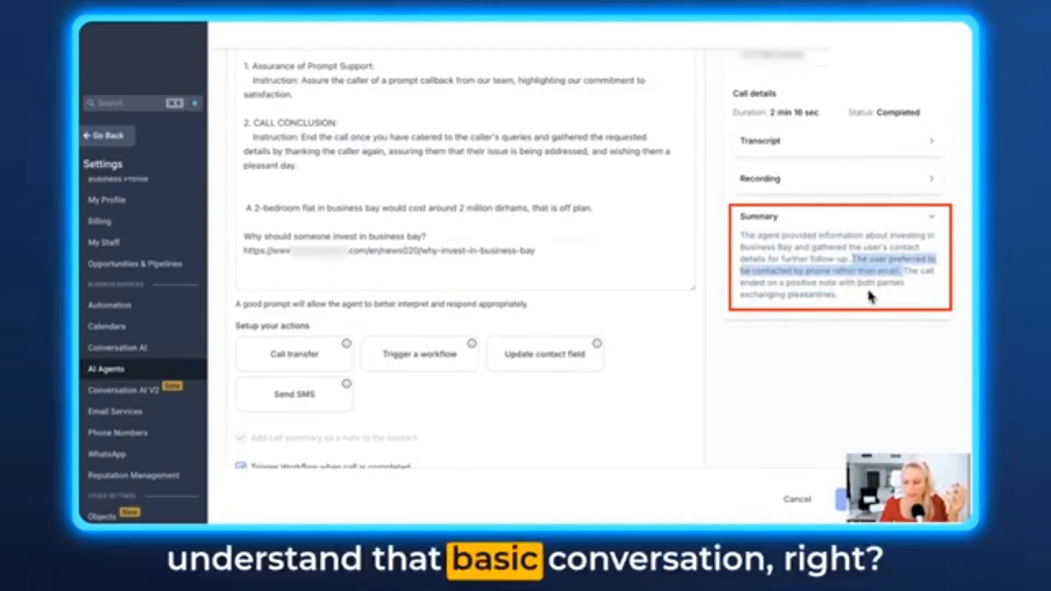
drag(894, 297, 901, 278)
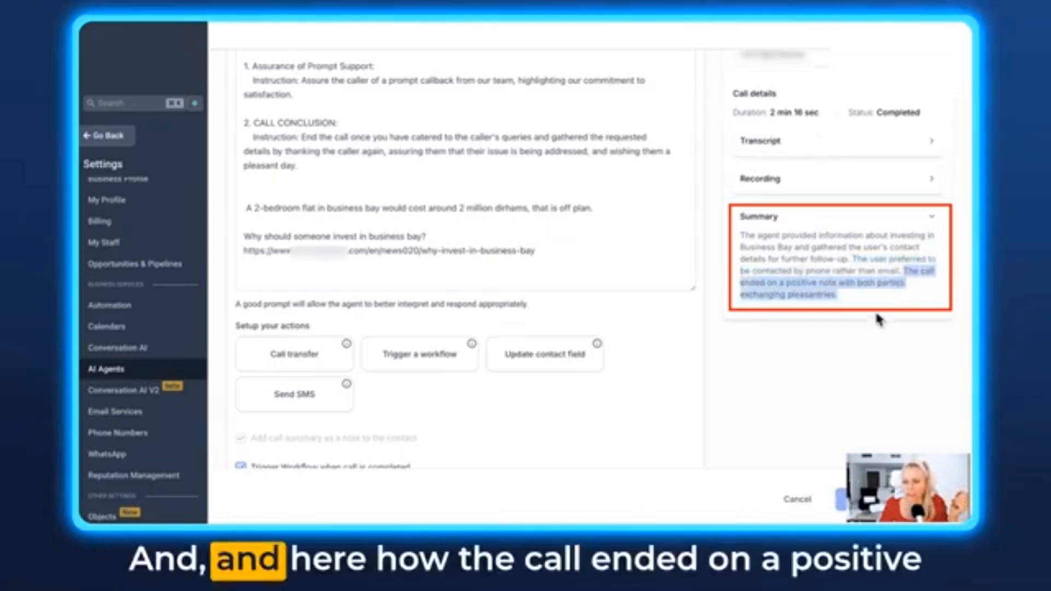